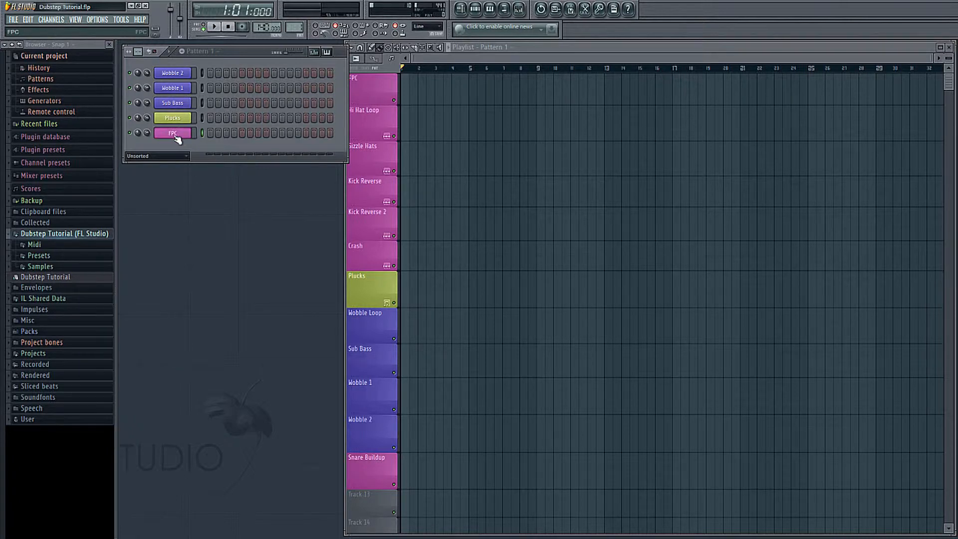
- Insert a second FPC drum machine channel above the existing FPC channel and move its plugin window clear of the playlist
{"action": "right_click", "coordinate": [180, 134]}
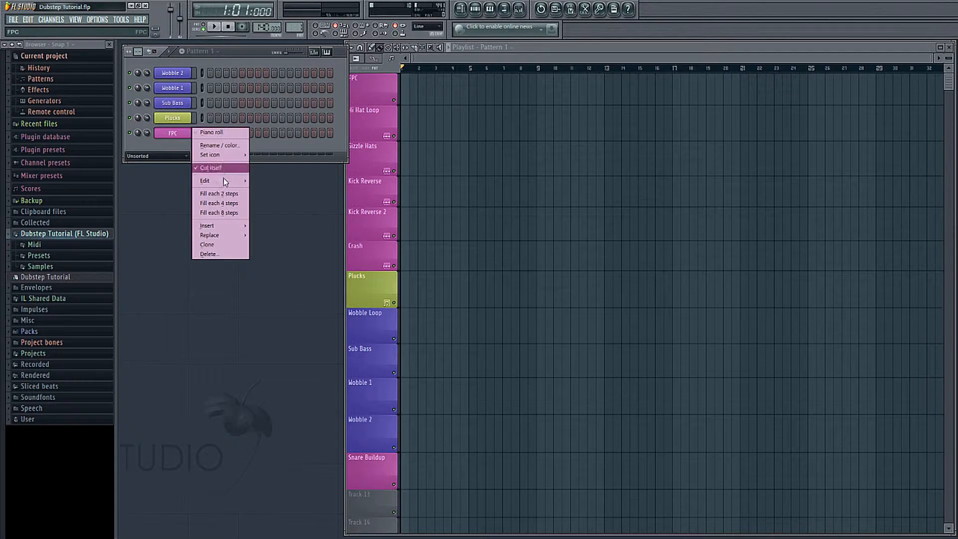
{"action": "mouse_move", "coordinate": [221, 228]}
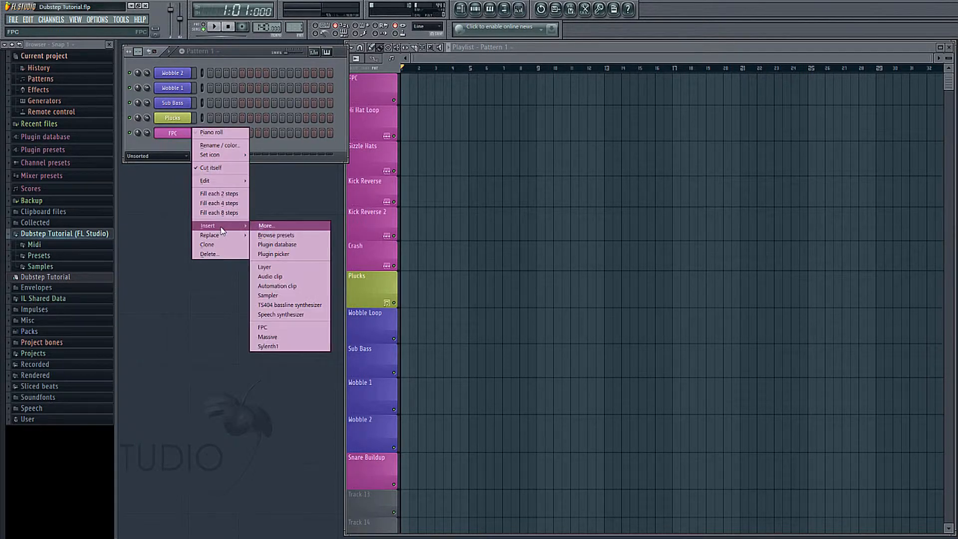
{"action": "left_click", "coordinate": [271, 328]}
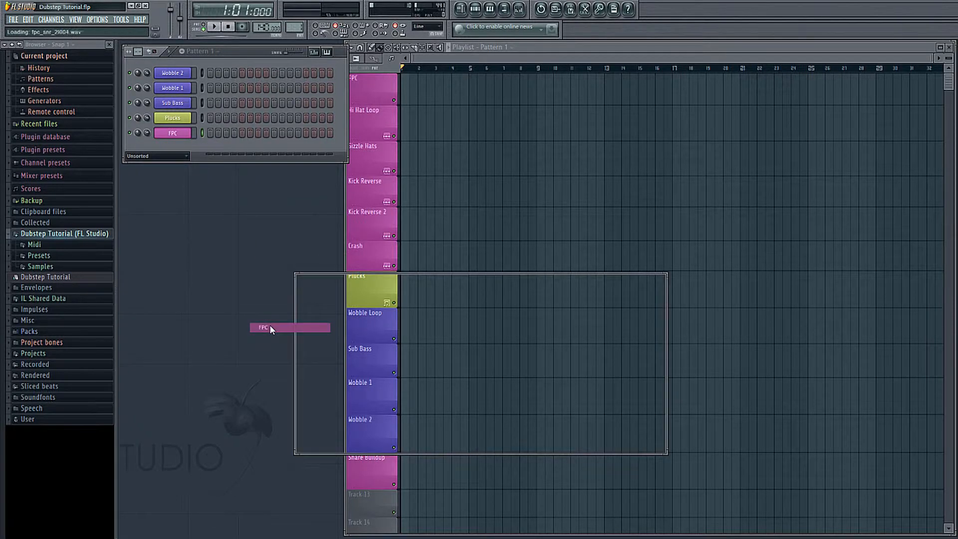
{"action": "left_click_drag", "start_coordinate": [372, 280], "coordinate": [207, 198]}
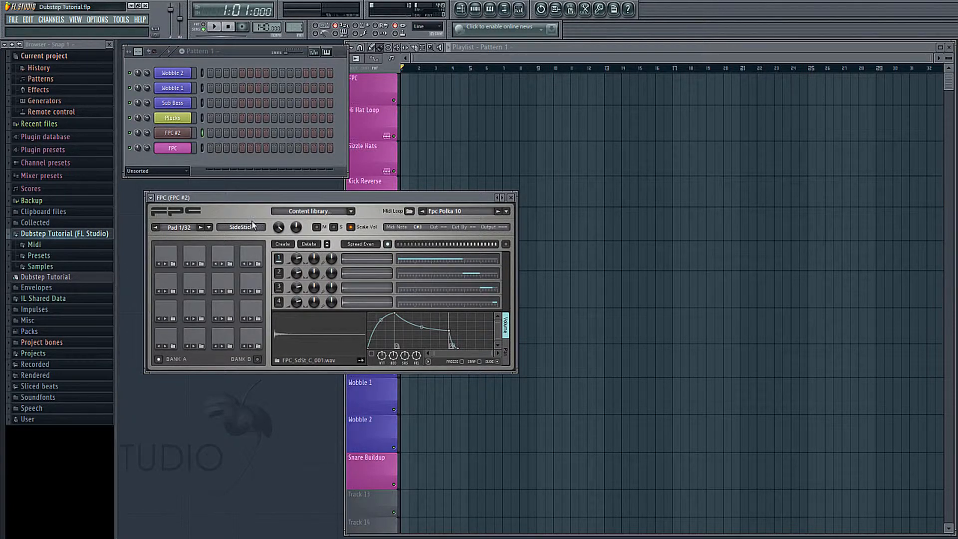
- Load the Empty preset into the newly inserted FPC
{"action": "left_click", "coordinate": [151, 198]}
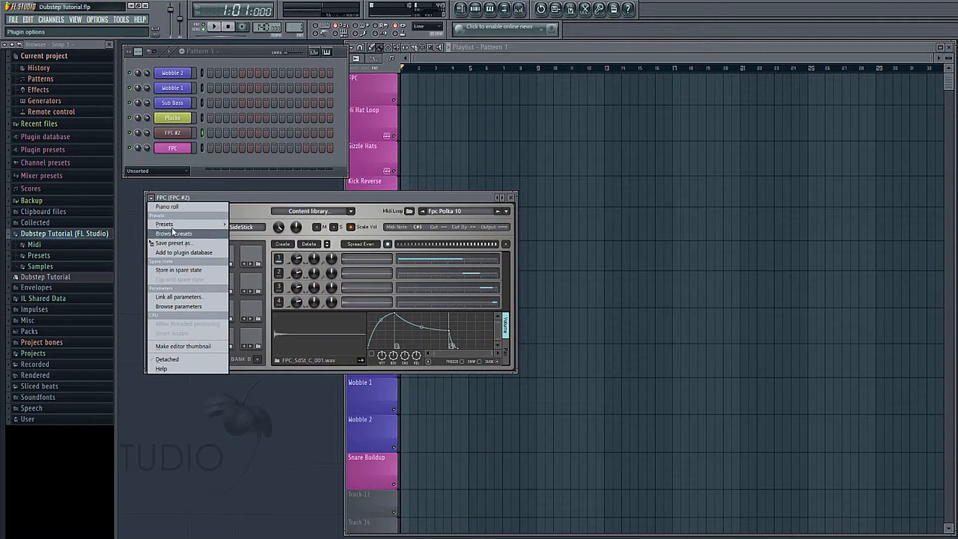
{"action": "mouse_move", "coordinate": [173, 228]}
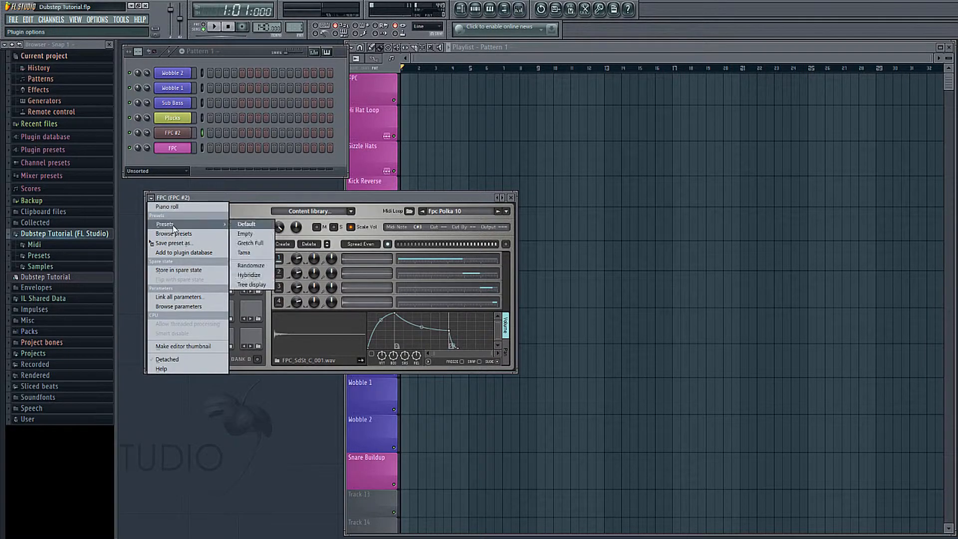
{"action": "left_click", "coordinate": [245, 234]}
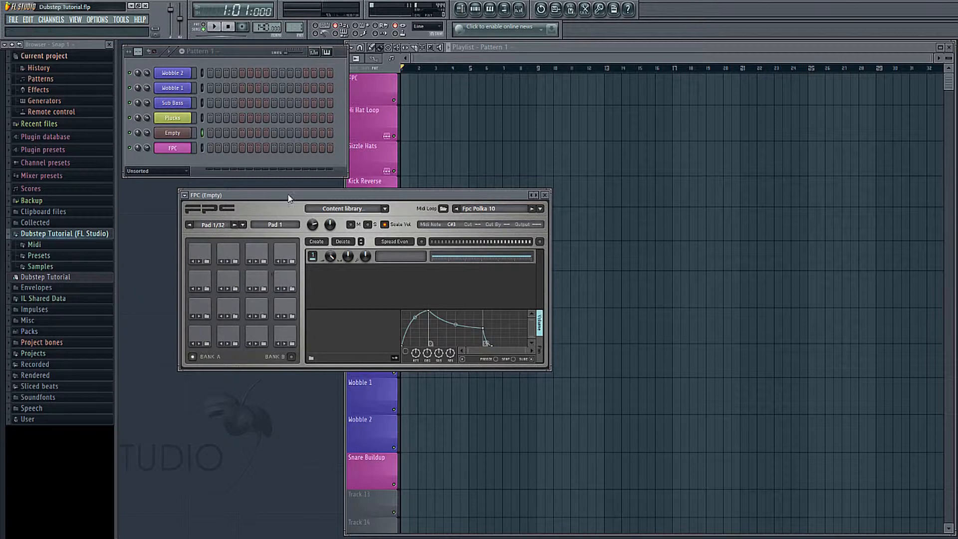
{"action": "left_click_drag", "start_coordinate": [281, 197], "coordinate": [274, 187]}
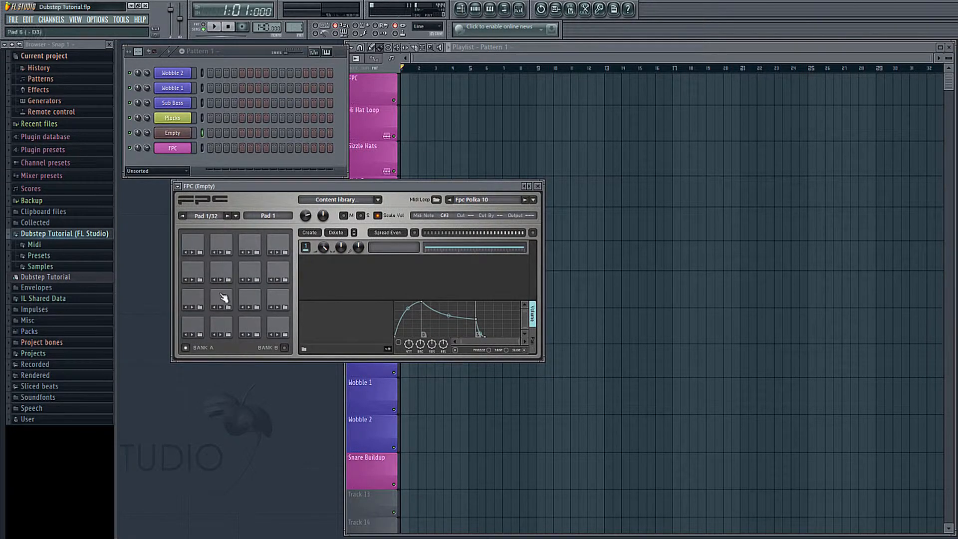
{"action": "left_click", "coordinate": [200, 252]}
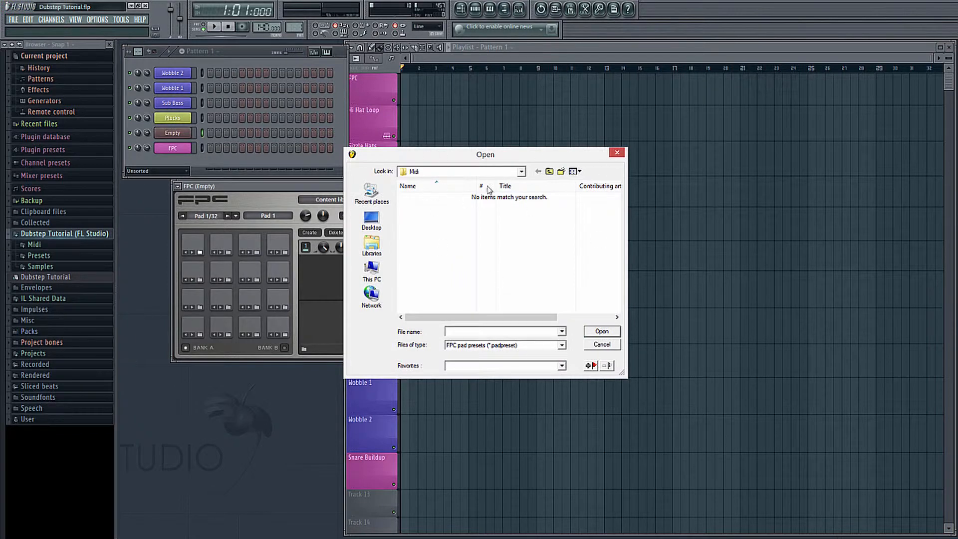
{"action": "left_click", "coordinate": [618, 154]}
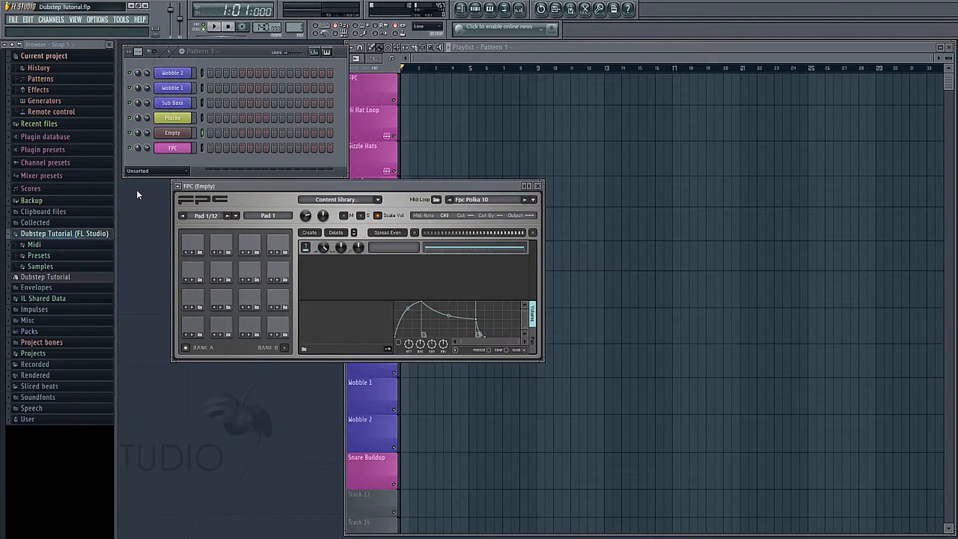
{"action": "left_click_drag", "start_coordinate": [228, 189], "coordinate": [212, 202]}
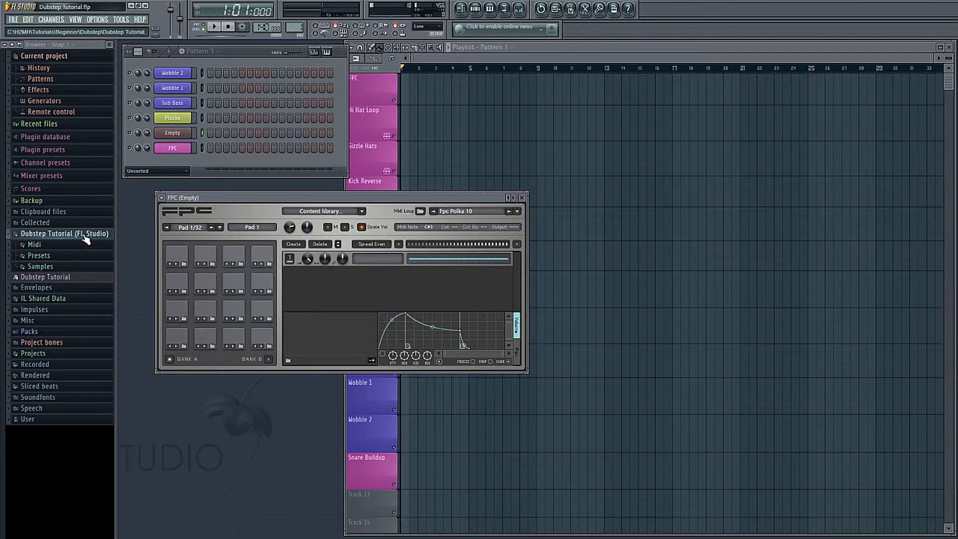
- Check the browser's extra search folders in the file settings, and close the settings
{"action": "left_click", "coordinate": [120, 20]}
{"action": "left_click", "coordinate": [97, 20]}
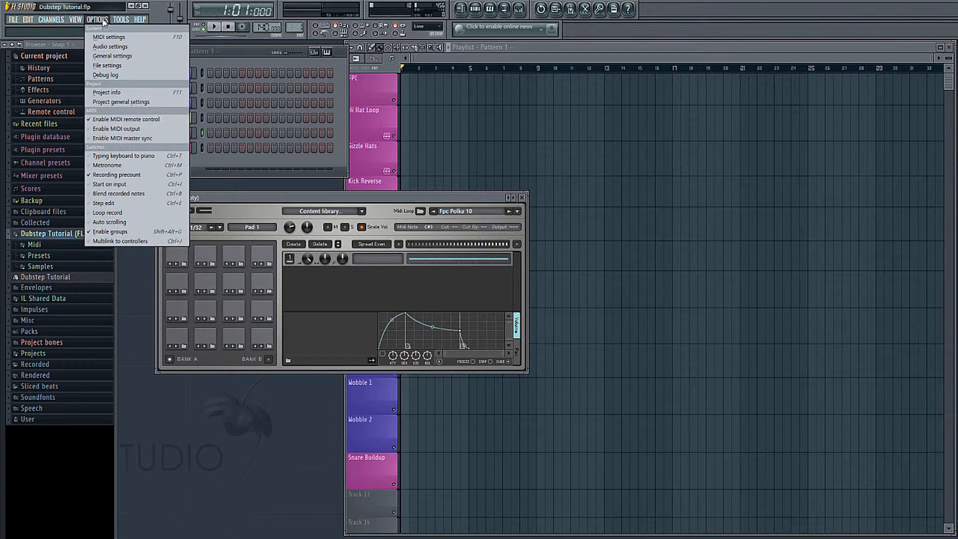
{"action": "left_click", "coordinate": [107, 65]}
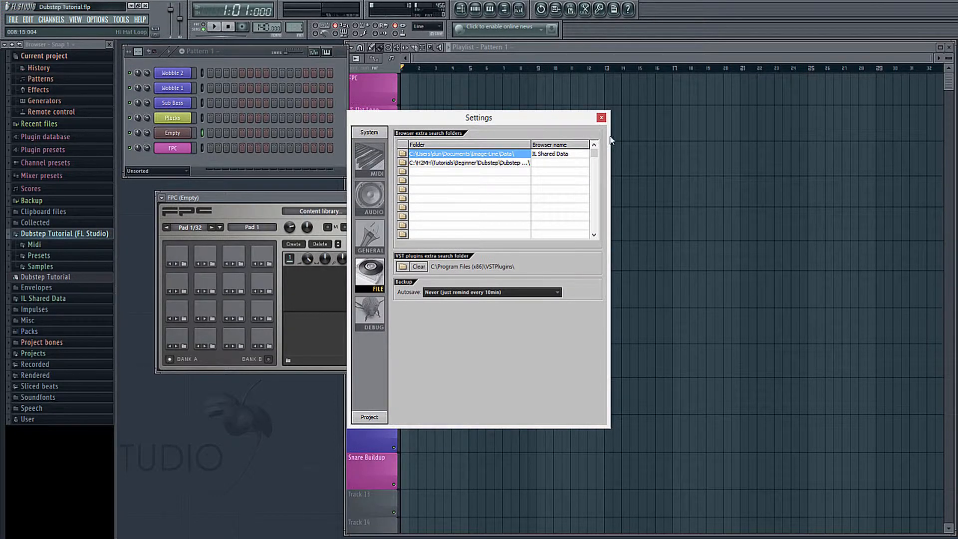
{"action": "left_click", "coordinate": [602, 118]}
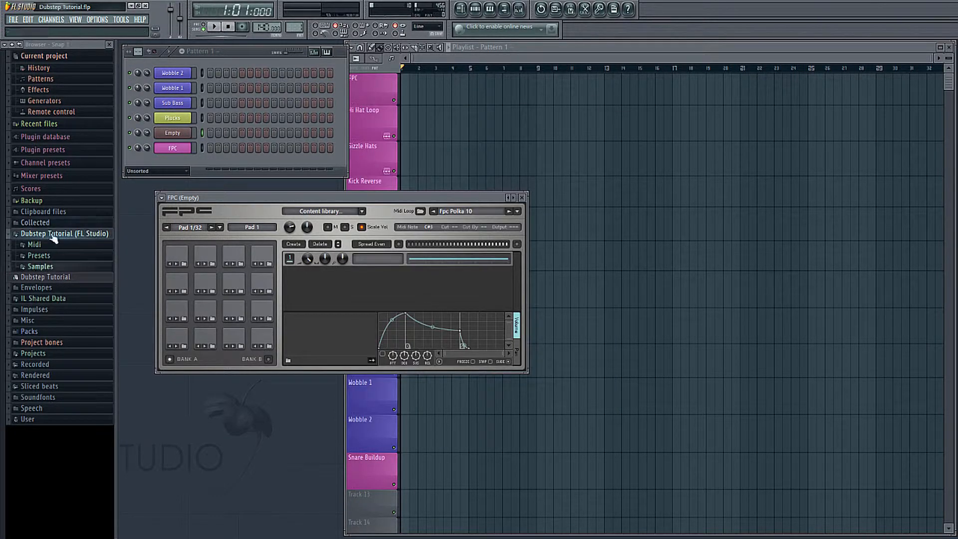
- Assign the Kick sample from the tutorial's Drums folder to pad 1 of the empty FPC and the Snare sample to pad 2
{"action": "left_click", "coordinate": [49, 268]}
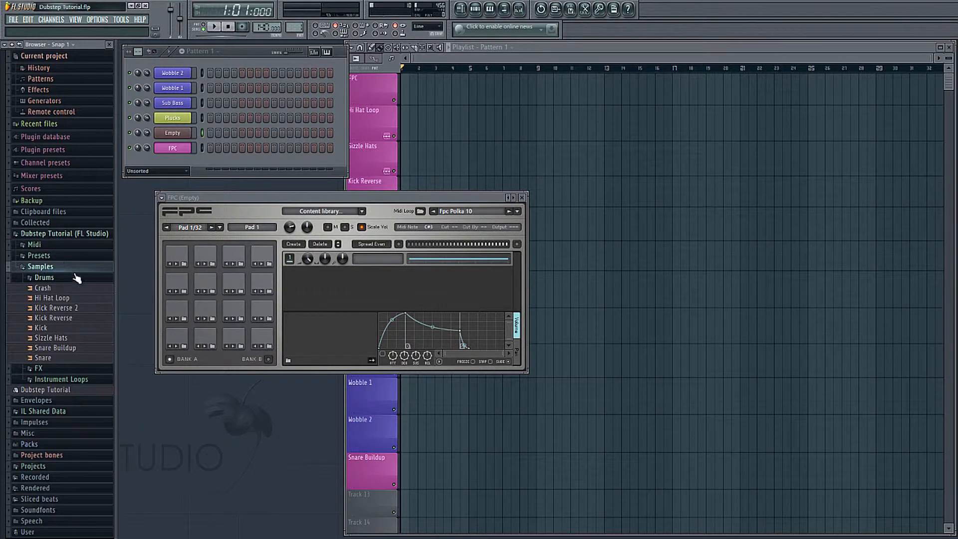
{"action": "left_click", "coordinate": [50, 278]}
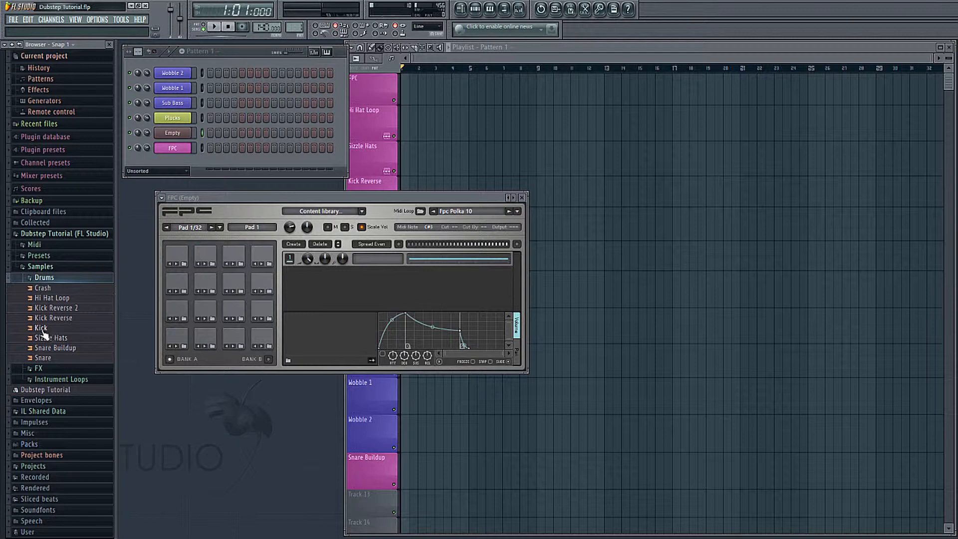
{"action": "left_click_drag", "start_coordinate": [42, 330], "coordinate": [180, 341]}
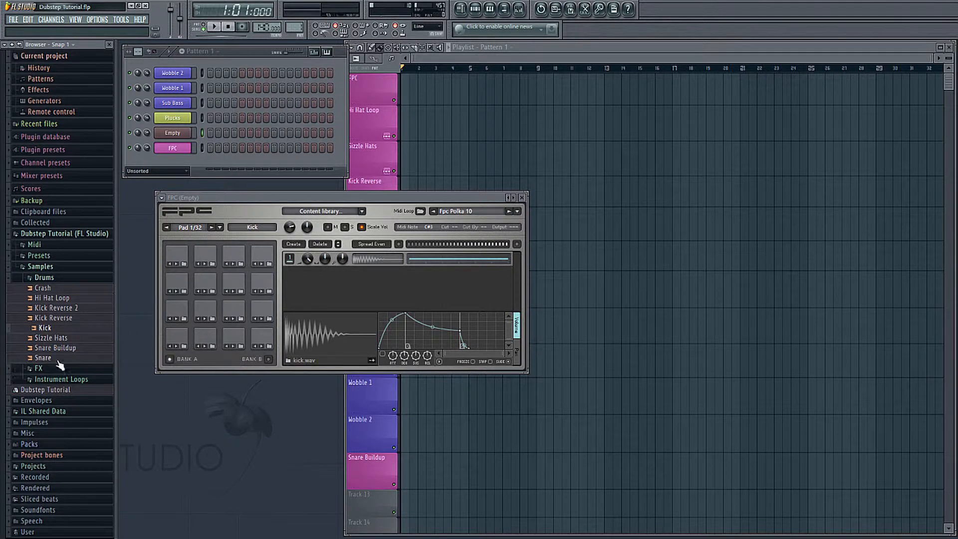
{"action": "left_click_drag", "start_coordinate": [49, 363], "coordinate": [207, 338]}
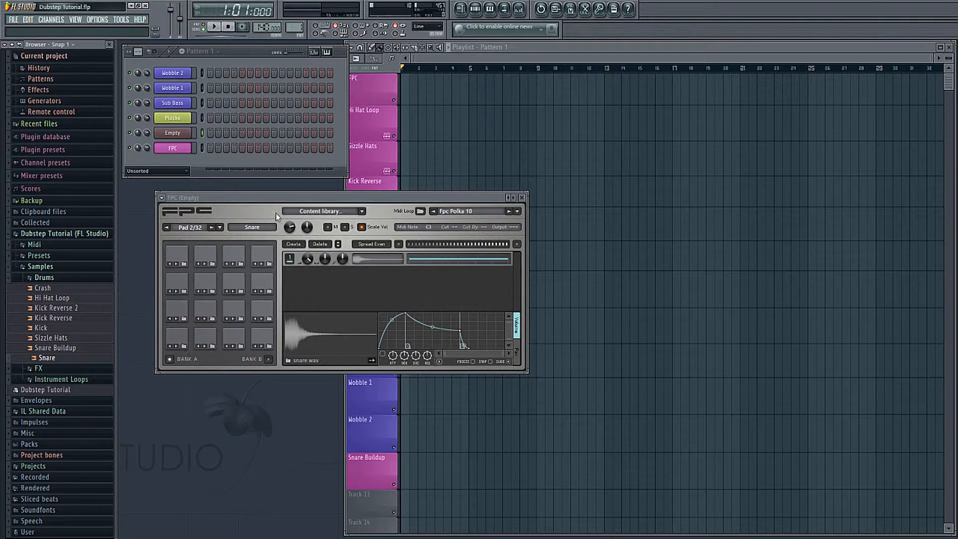
{"action": "left_click_drag", "start_coordinate": [295, 197], "coordinate": [287, 195]}
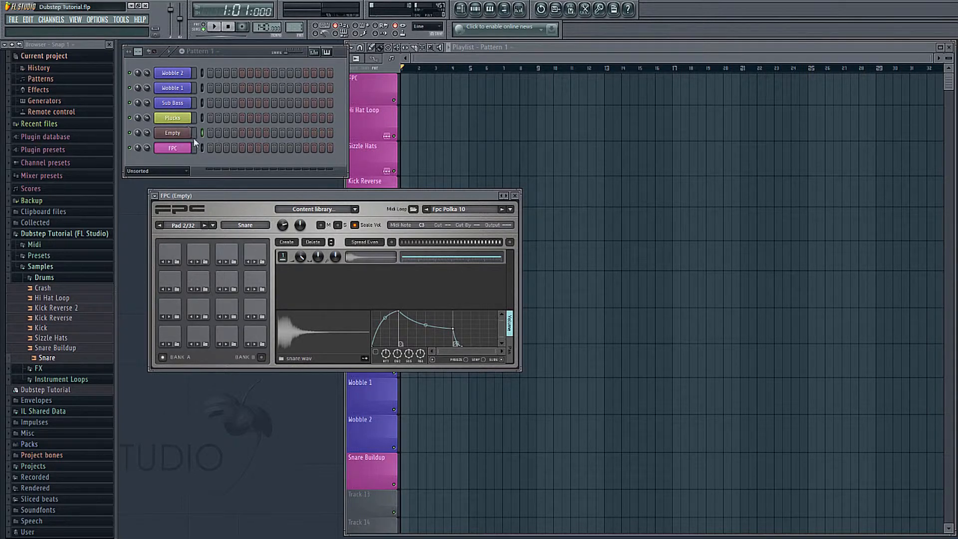
- Delete the extra FPC channel named Empty from the channel rack
{"action": "right_click", "coordinate": [179, 137]}
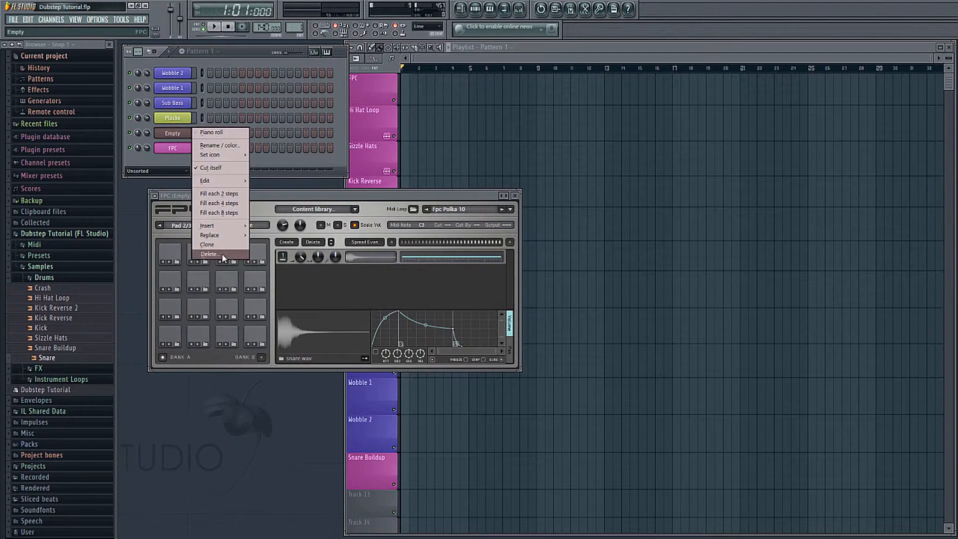
{"action": "left_click", "coordinate": [222, 253]}
{"action": "left_click", "coordinate": [530, 300]}
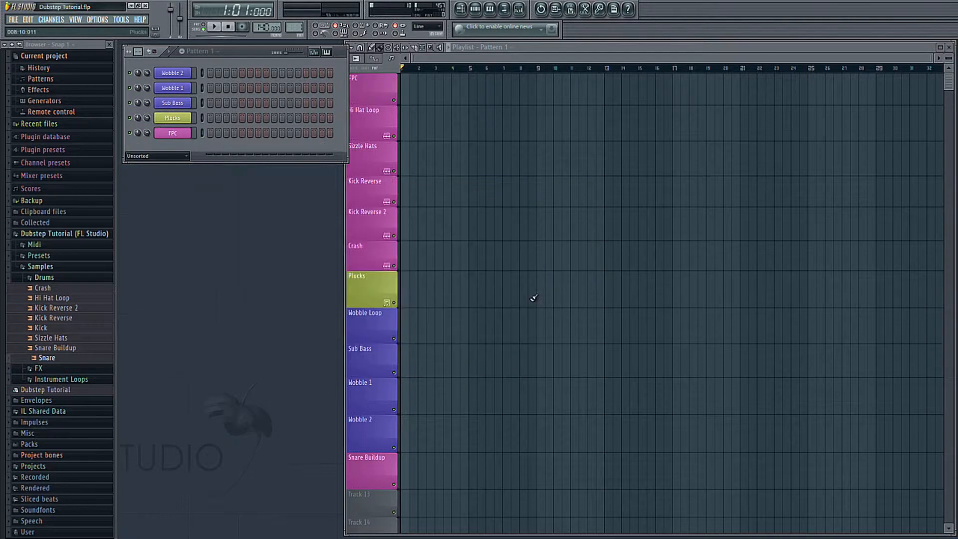
- Open the original FPC channel and audition its Kick and Snare pads
{"action": "left_click", "coordinate": [166, 135]}
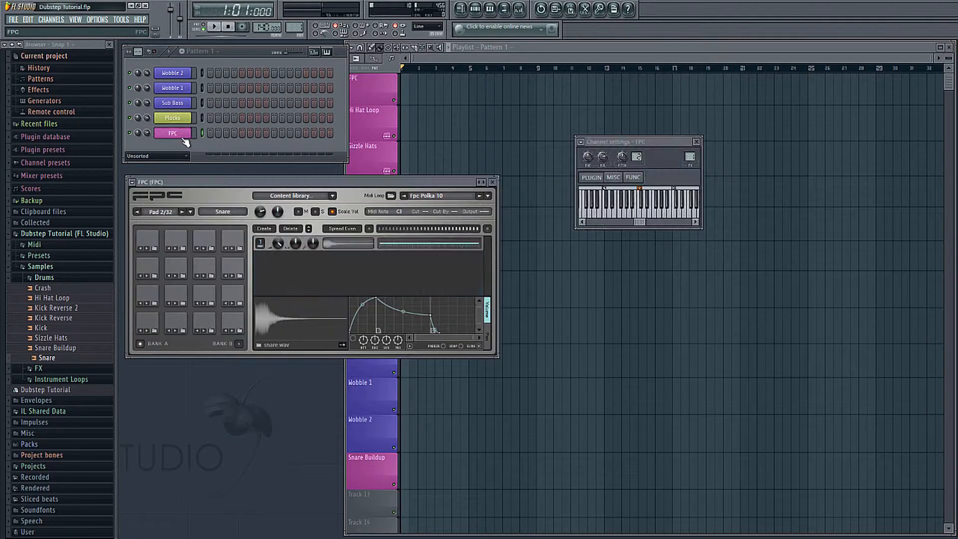
{"action": "left_click_drag", "start_coordinate": [331, 185], "coordinate": [361, 174]}
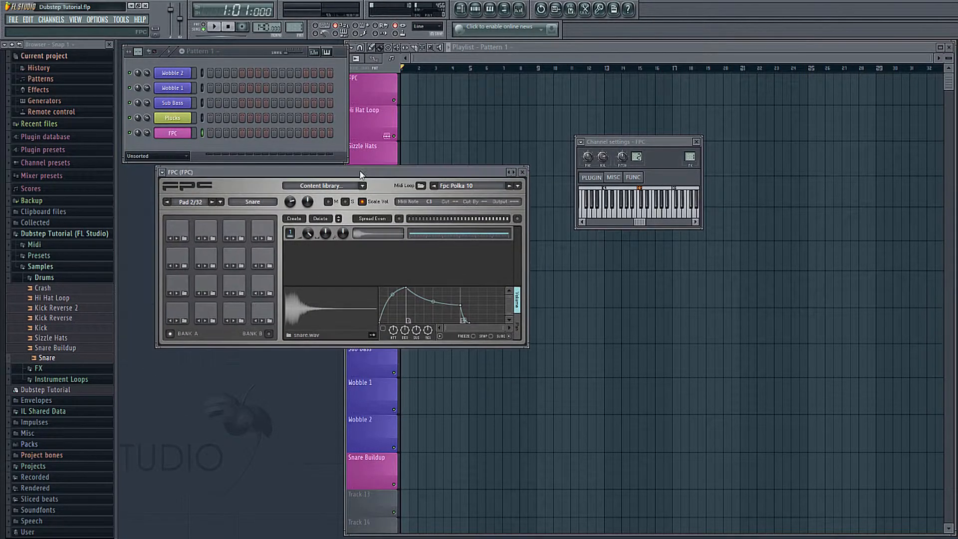
{"action": "left_click", "coordinate": [185, 314]}
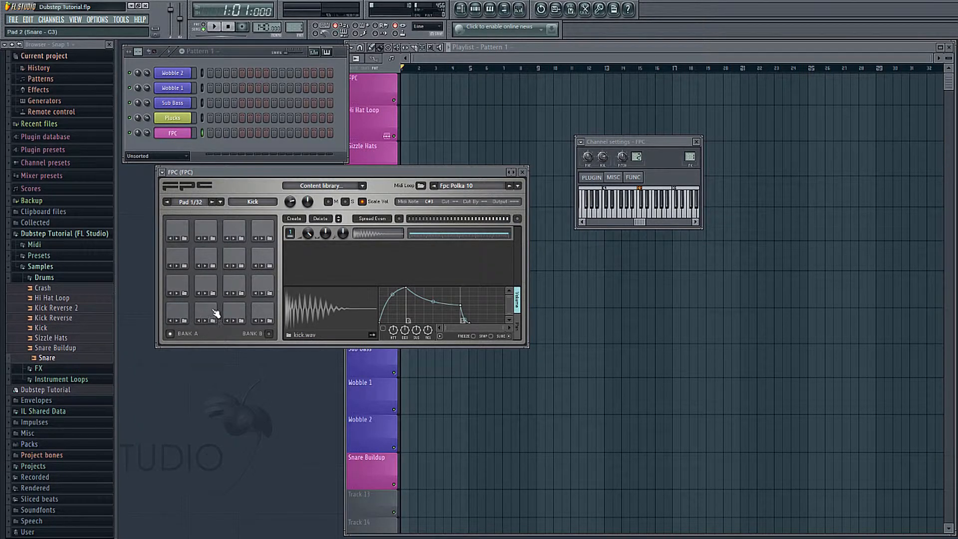
{"action": "left_click", "coordinate": [213, 311]}
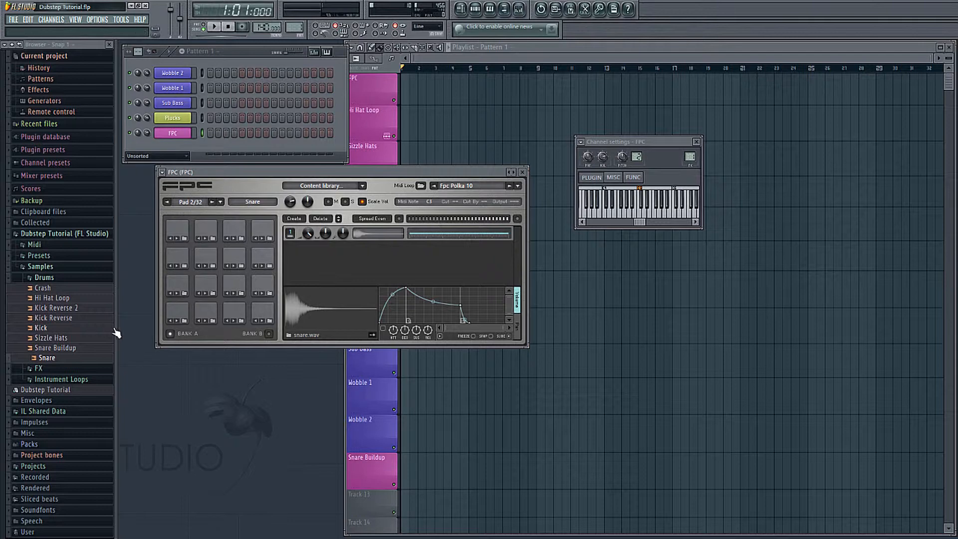
{"action": "left_click", "coordinate": [212, 310]}
{"action": "left_click", "coordinate": [181, 315]}
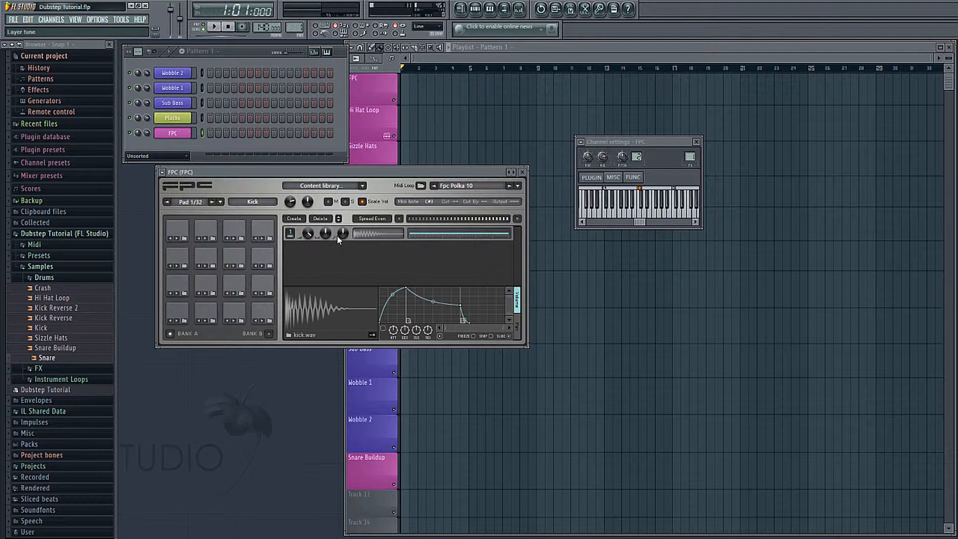
- Place Kick notes at the start of bars 1 to 4 in the FPC channel's piano roll, and play the pattern back
{"action": "right_click", "coordinate": [178, 135]}
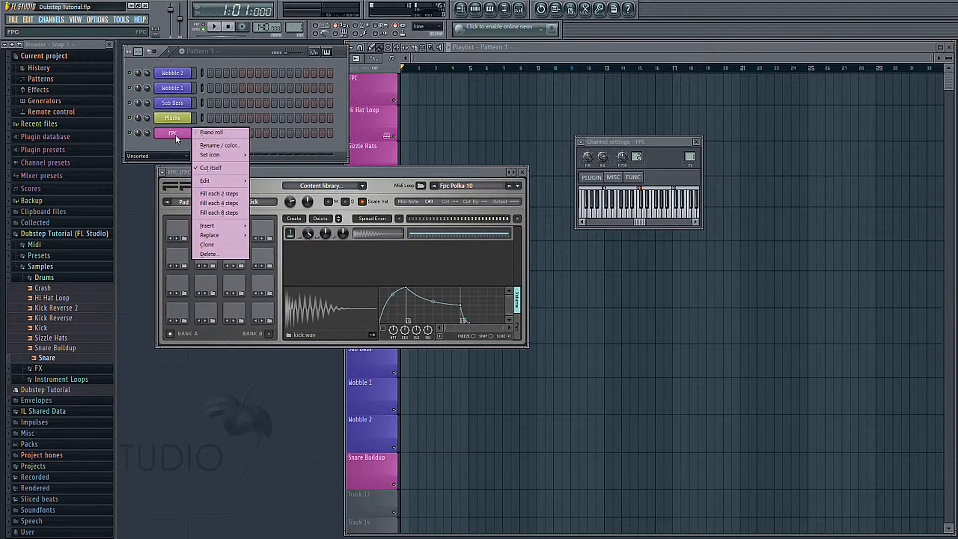
{"action": "left_click", "coordinate": [209, 132]}
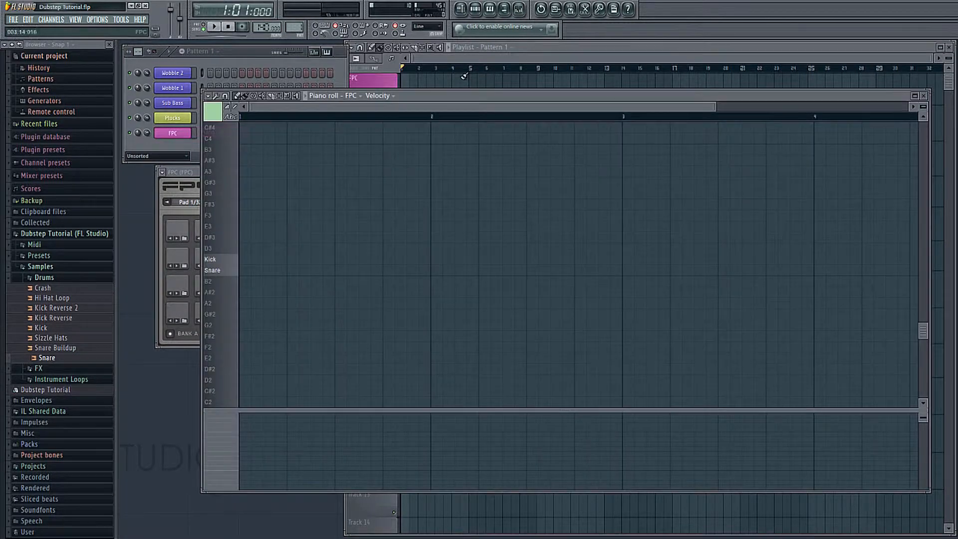
{"action": "left_click_drag", "start_coordinate": [446, 99], "coordinate": [466, 87]}
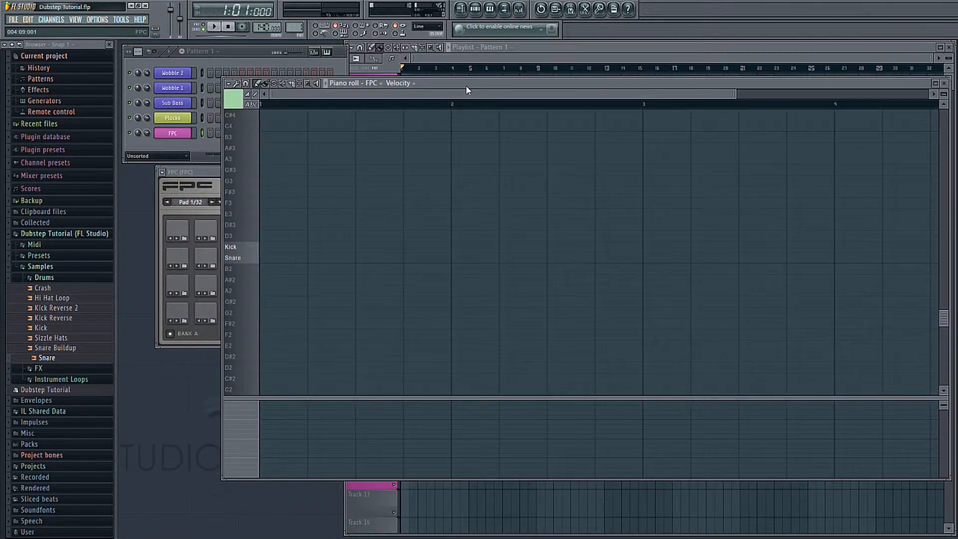
{"action": "left_click", "coordinate": [269, 247]}
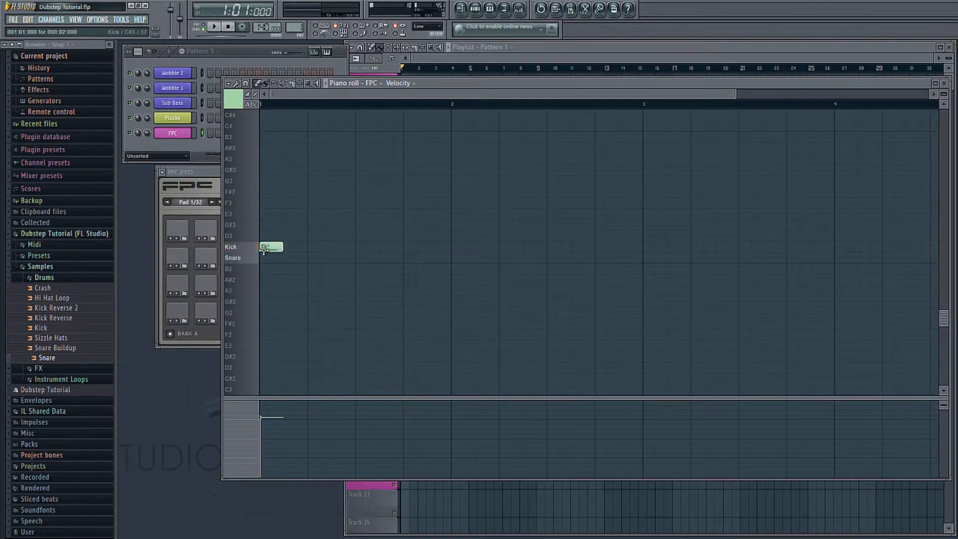
{"action": "left_click", "coordinate": [458, 248]}
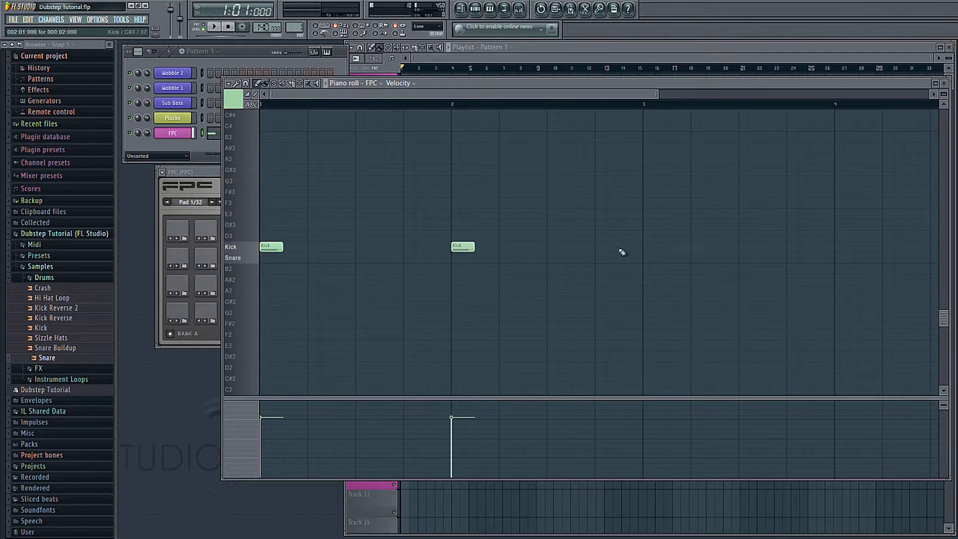
{"action": "left_click", "coordinate": [649, 250]}
{"action": "left_click", "coordinate": [841, 249]}
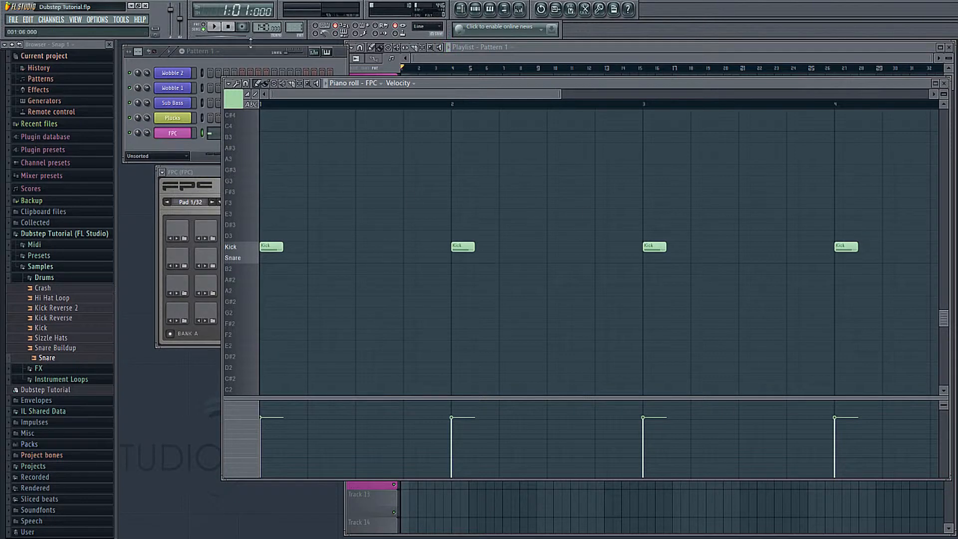
{"action": "left_click", "coordinate": [214, 26]}
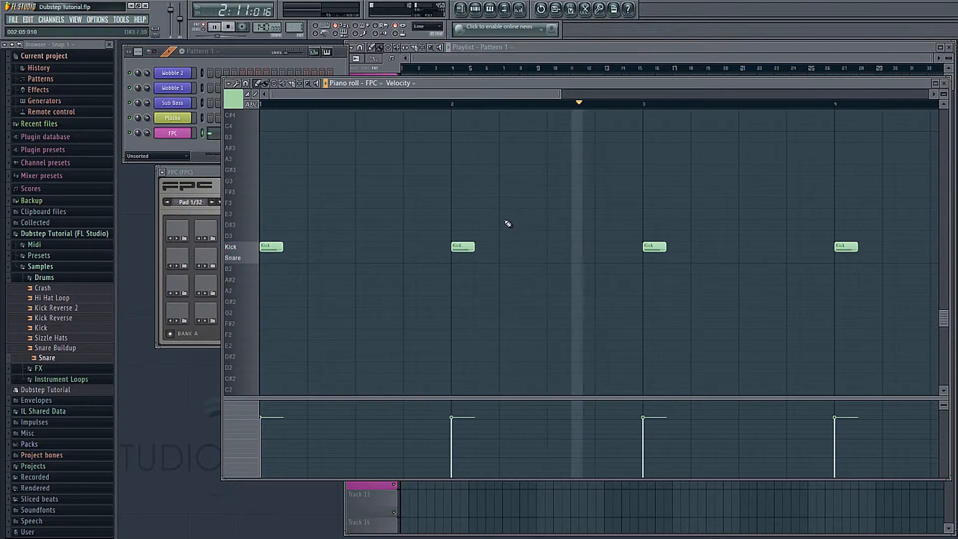
{"action": "key", "text": "space"}
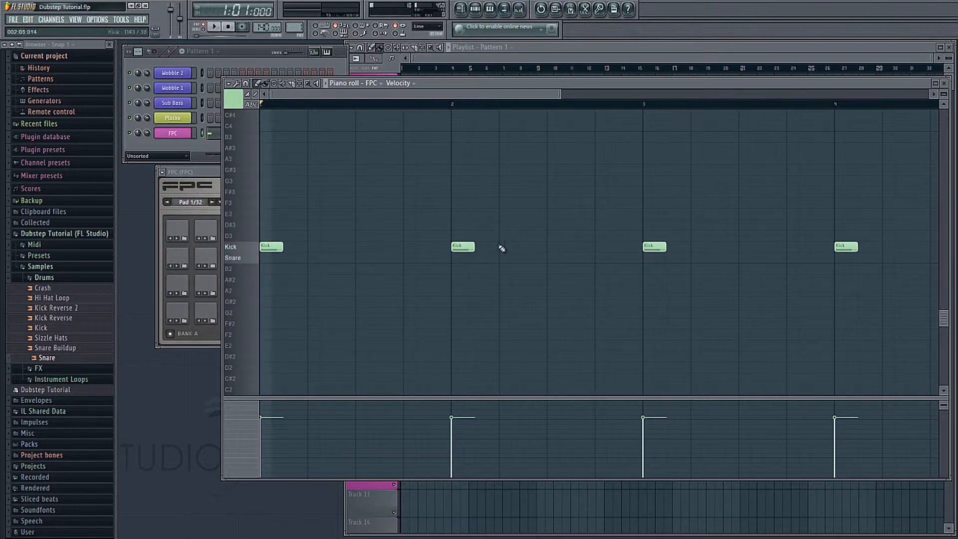
- Place a Snare note on the third beat of each of bars 1 to 4 in the FPC piano roll
{"action": "left_click", "coordinate": [365, 258]}
{"action": "left_click", "coordinate": [558, 258]}
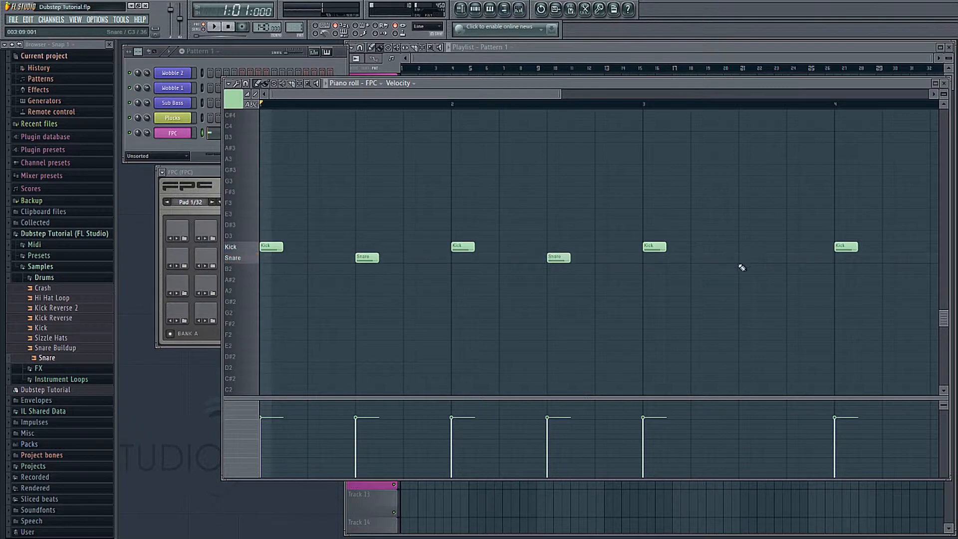
{"action": "left_click_drag", "start_coordinate": [493, 94], "coordinate": [592, 95]}
{"action": "left_click", "coordinate": [663, 258]}
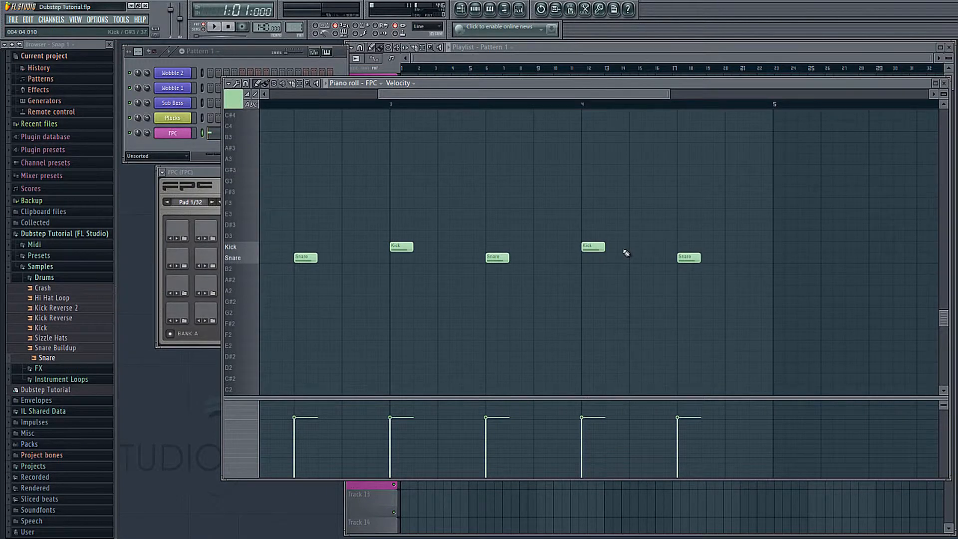
- Add two extra Kick notes between the existing Kick and the Snare in bar 4, and play the pattern back
{"action": "left_click", "coordinate": [626, 247]}
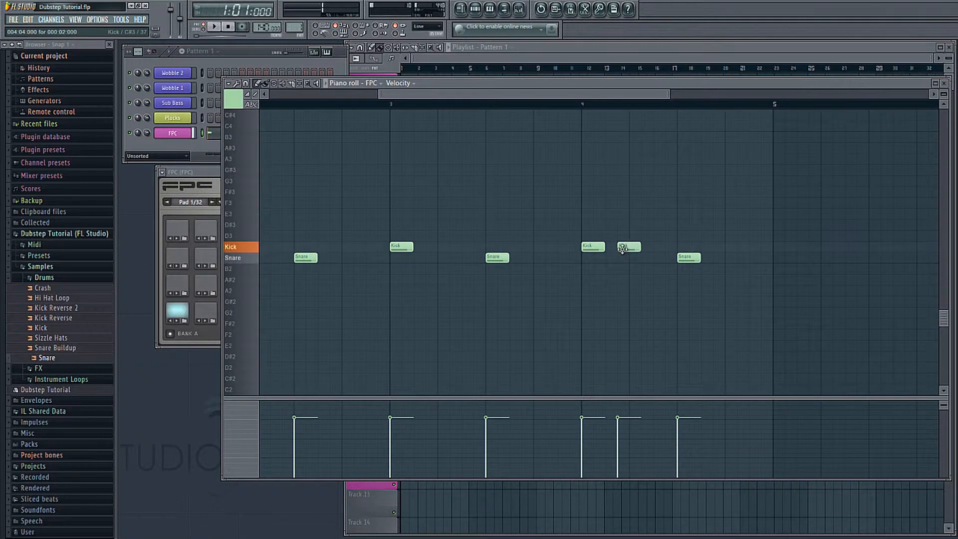
{"action": "left_click", "coordinate": [661, 247]}
{"action": "left_click_drag", "start_coordinate": [586, 96], "coordinate": [464, 100]}
{"action": "key", "text": "space"}
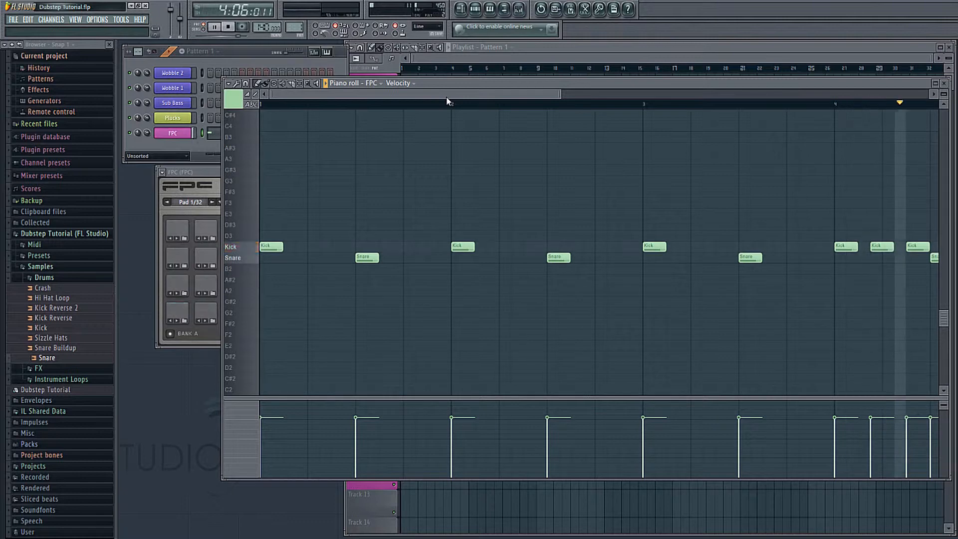
{"action": "key", "text": "space"}
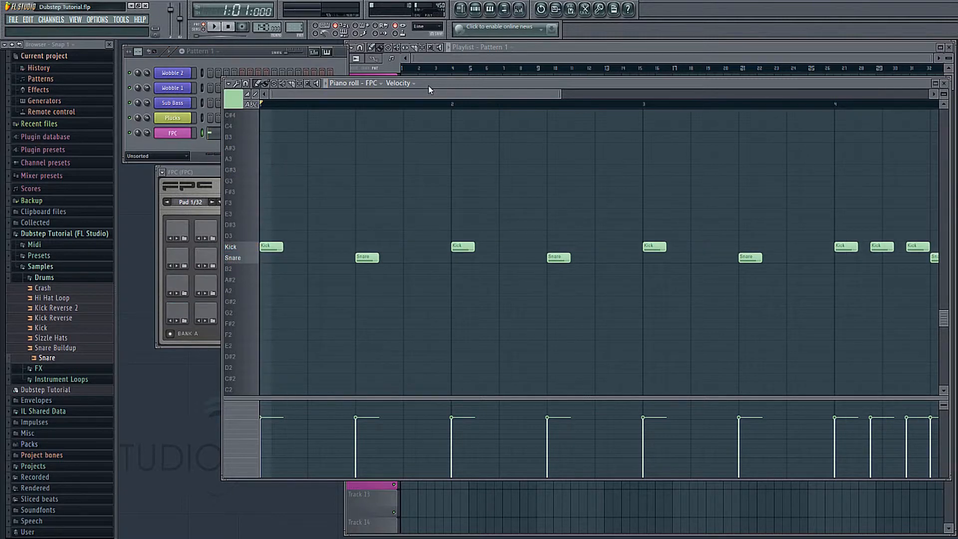
- Place four consecutive Pattern 1 clips on the playlist's FPC track, filling bars 1 to 16
{"action": "left_click", "coordinate": [246, 51]}
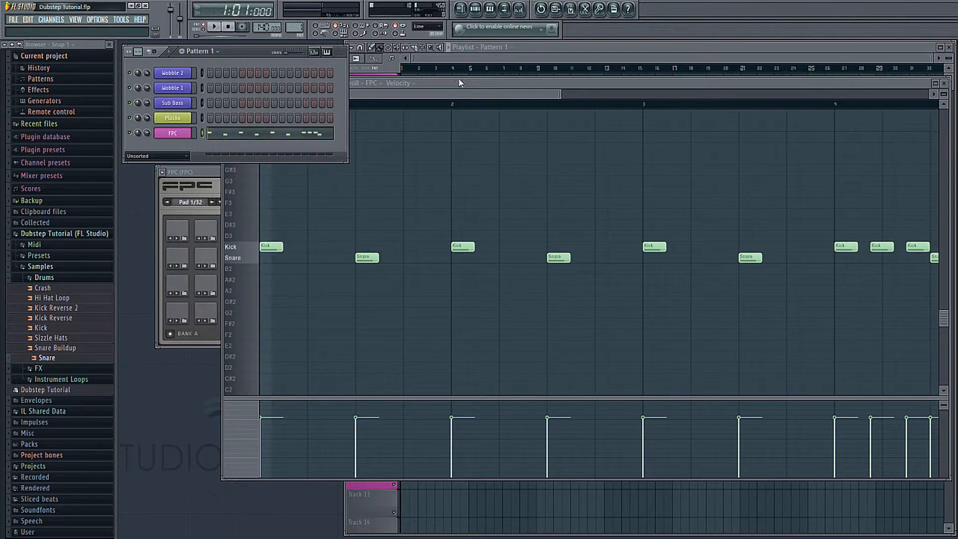
{"action": "left_click", "coordinate": [526, 55]}
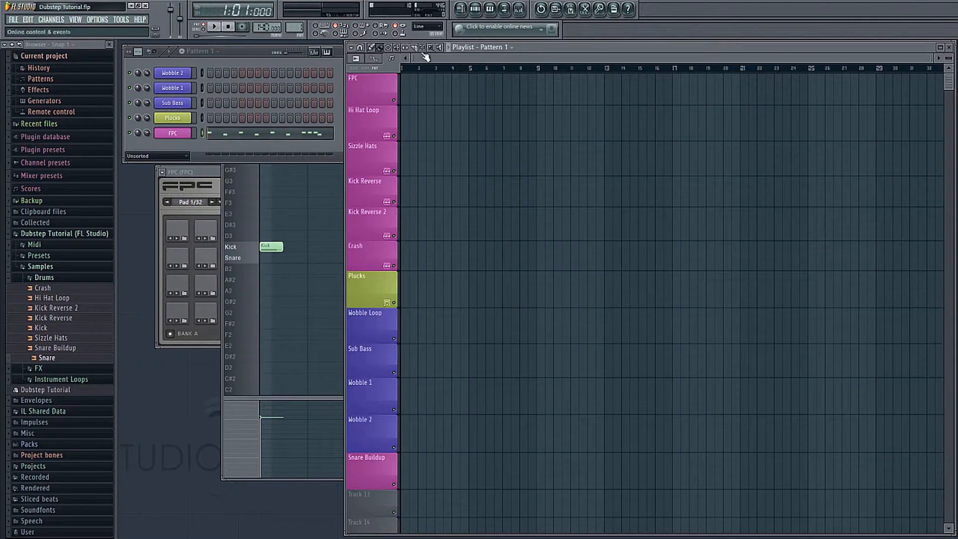
{"action": "left_click", "coordinate": [407, 94]}
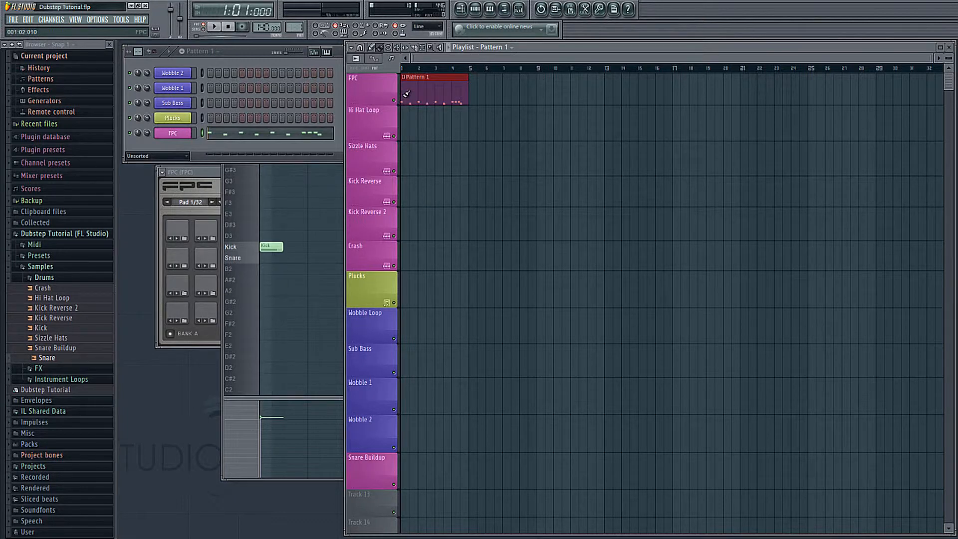
{"action": "left_click_drag", "start_coordinate": [440, 93], "coordinate": [625, 94]}
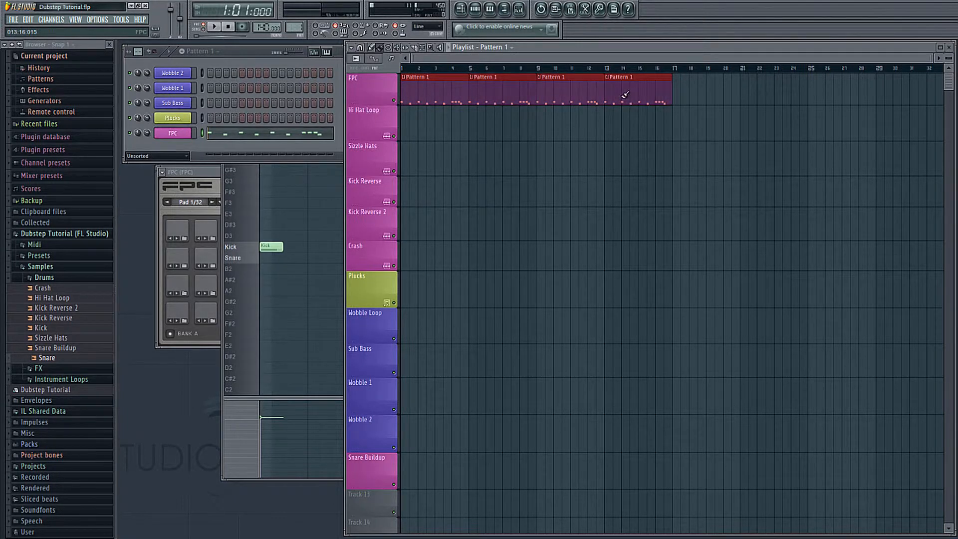
{"action": "scroll", "coordinate": [403, 128], "scroll_direction": "up", "scroll_amount": 3}
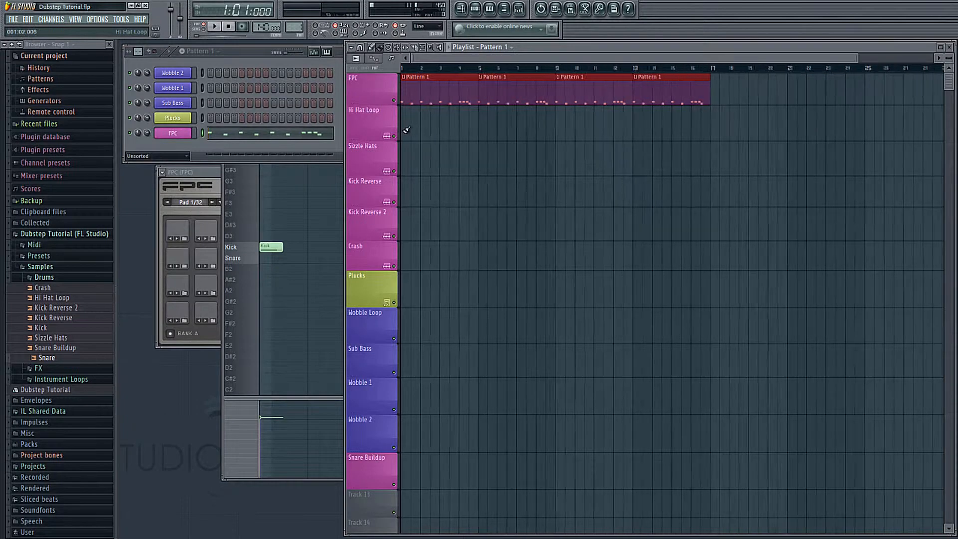
{"action": "scroll", "coordinate": [407, 130], "scroll_direction": "down", "scroll_amount": 2}
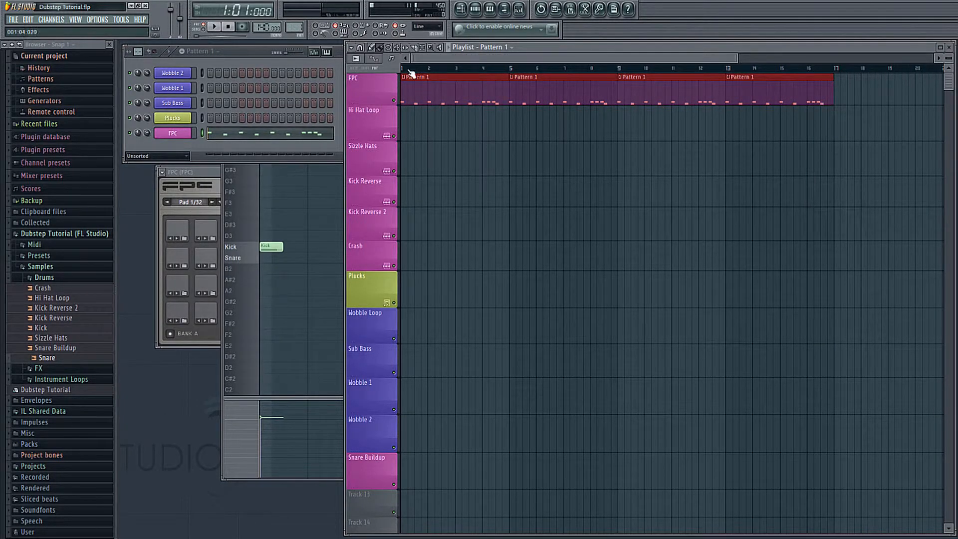
- Switch playback to song mode and play the drum arrangement from bar 1
{"action": "left_click", "coordinate": [206, 34]}
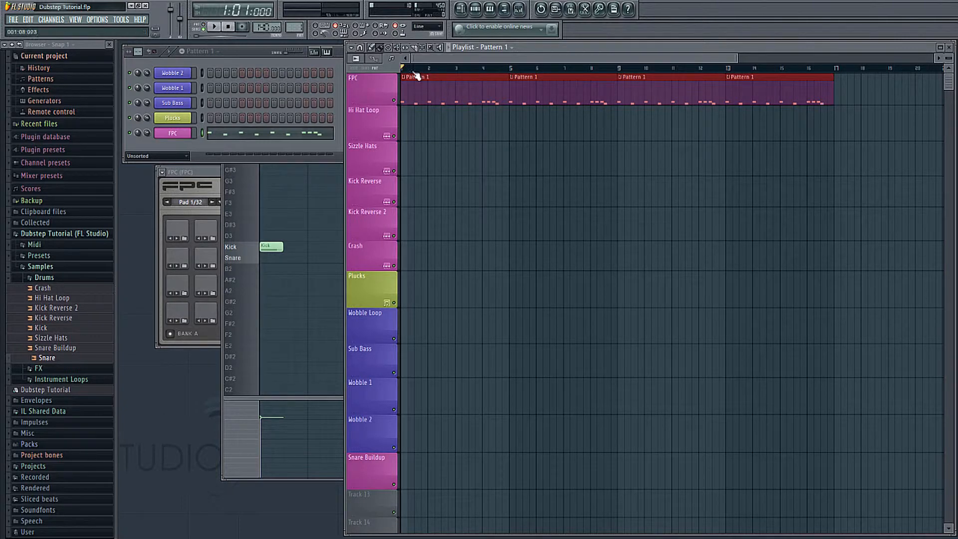
{"action": "key", "text": "space"}
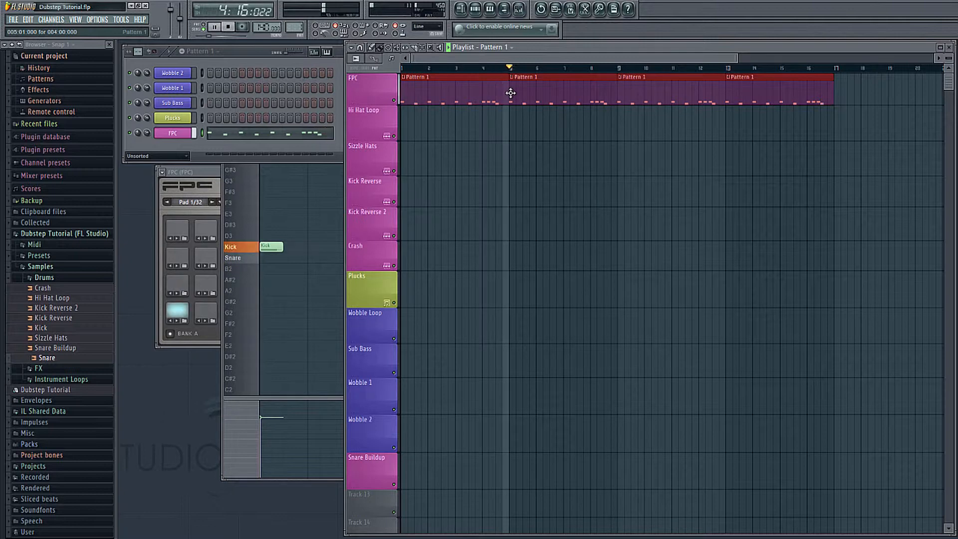
{"action": "key", "text": "space"}
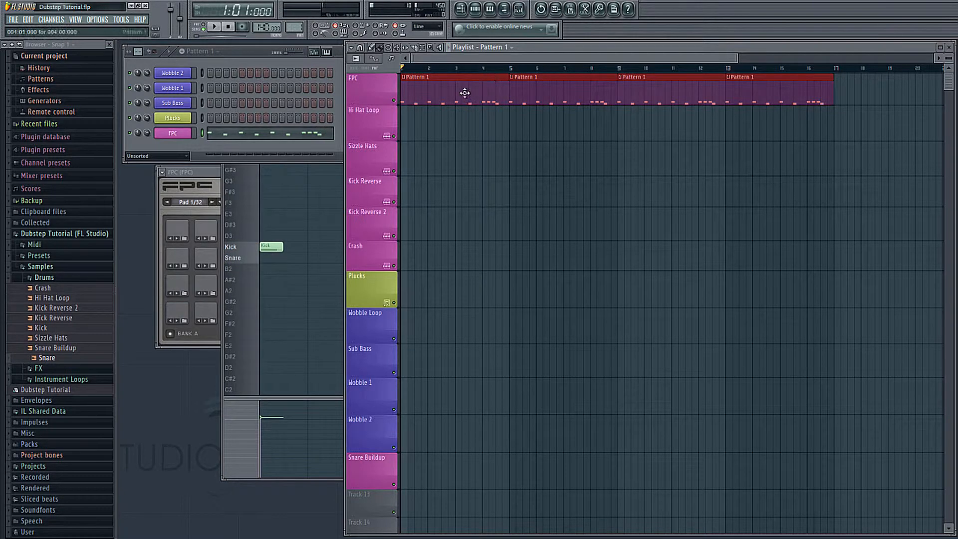
- Add the Hi Hat Loop sample to its playlist track, repeat it through bars 1 to 16, and play the result
{"action": "left_click", "coordinate": [298, 108]}
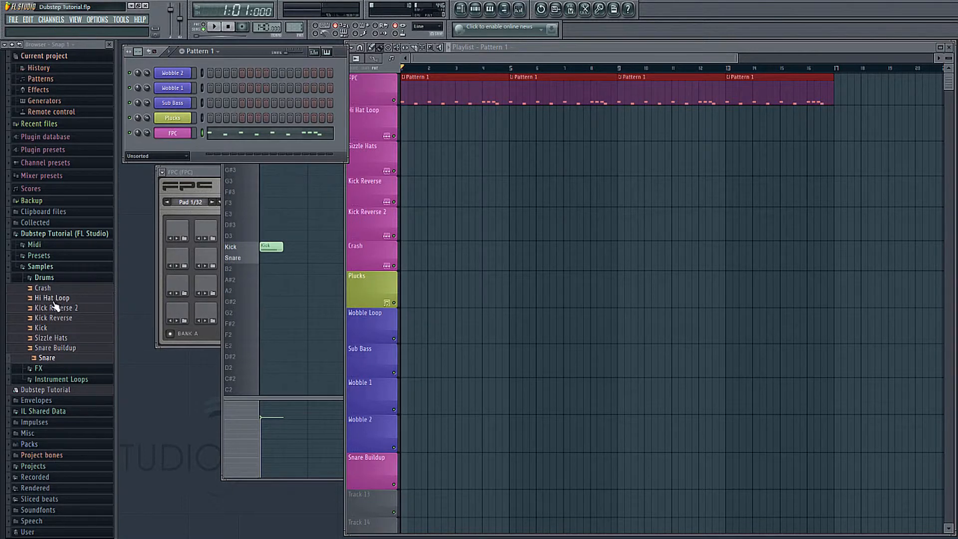
{"action": "left_click_drag", "start_coordinate": [49, 300], "coordinate": [421, 109]}
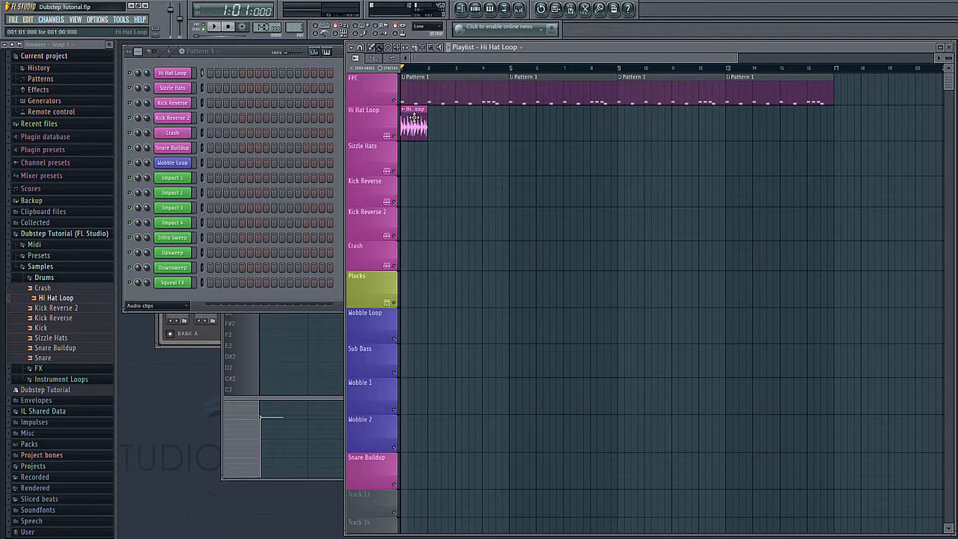
{"action": "left_click_drag", "start_coordinate": [433, 125], "coordinate": [831, 122]}
{"action": "key", "text": "space"}
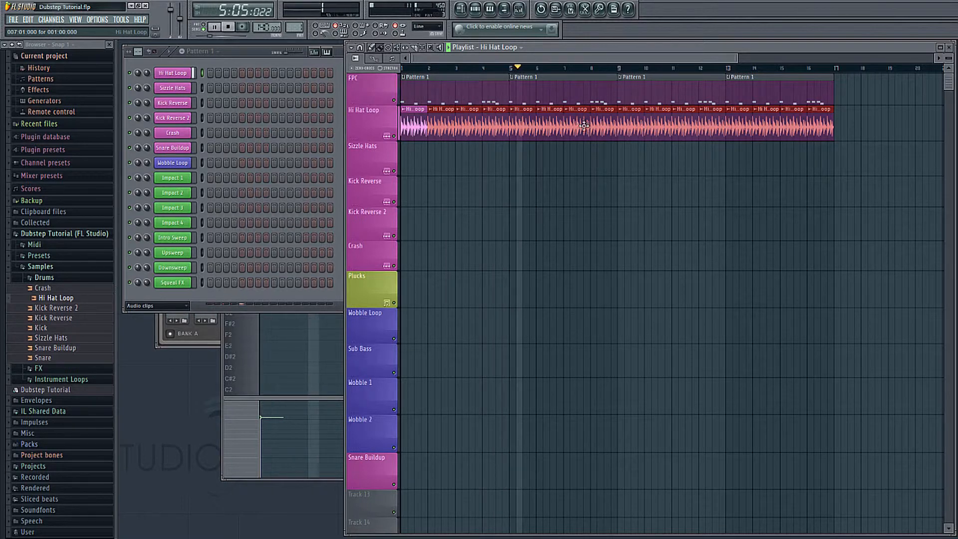
{"action": "key", "text": "space"}
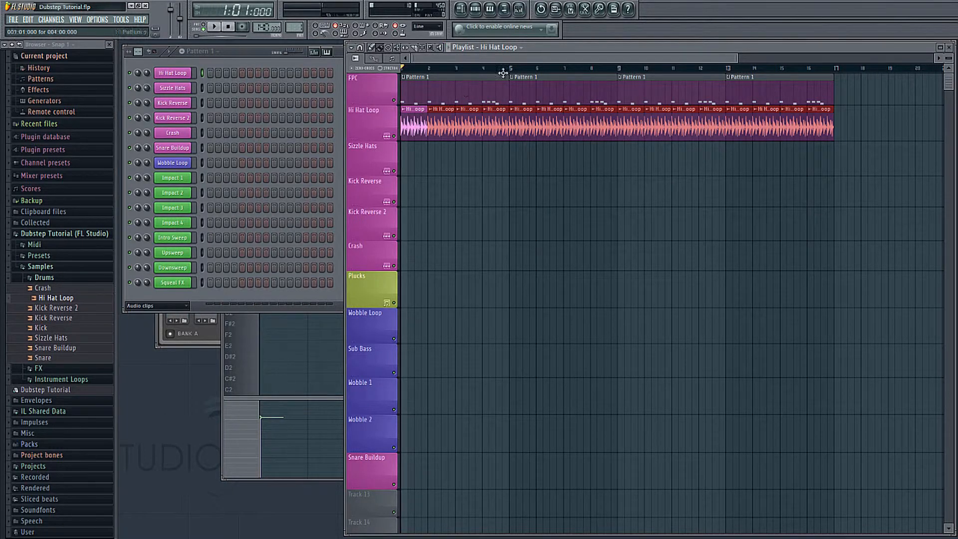
- Adjust the volume and panning of the Hi Hat Loop channel, and deselect the hi-hat clips in the playlist
{"action": "left_click", "coordinate": [268, 60]}
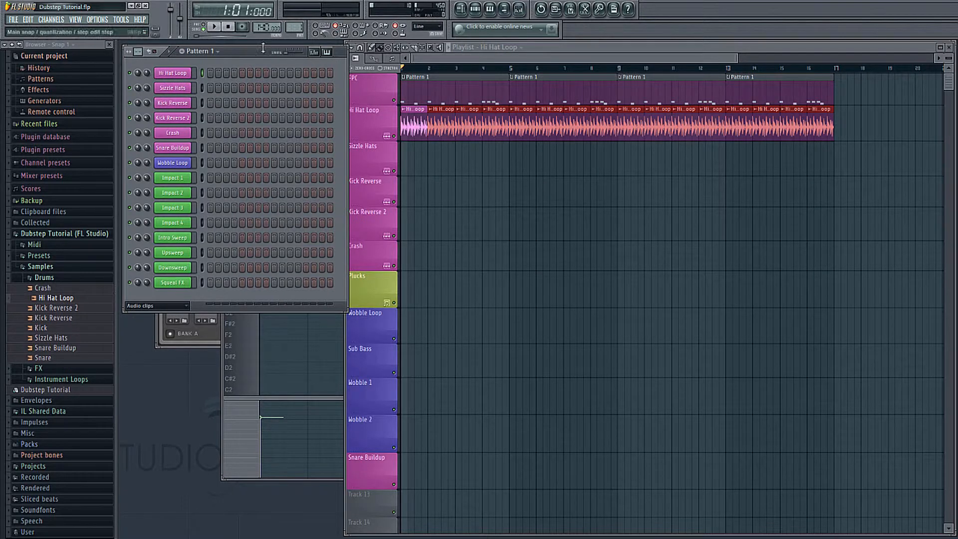
{"action": "left_click_drag", "start_coordinate": [148, 72], "coordinate": [148, 85]}
{"action": "left_click_drag", "start_coordinate": [137, 73], "coordinate": [136, 72]}
{"action": "left_click", "coordinate": [466, 155]}
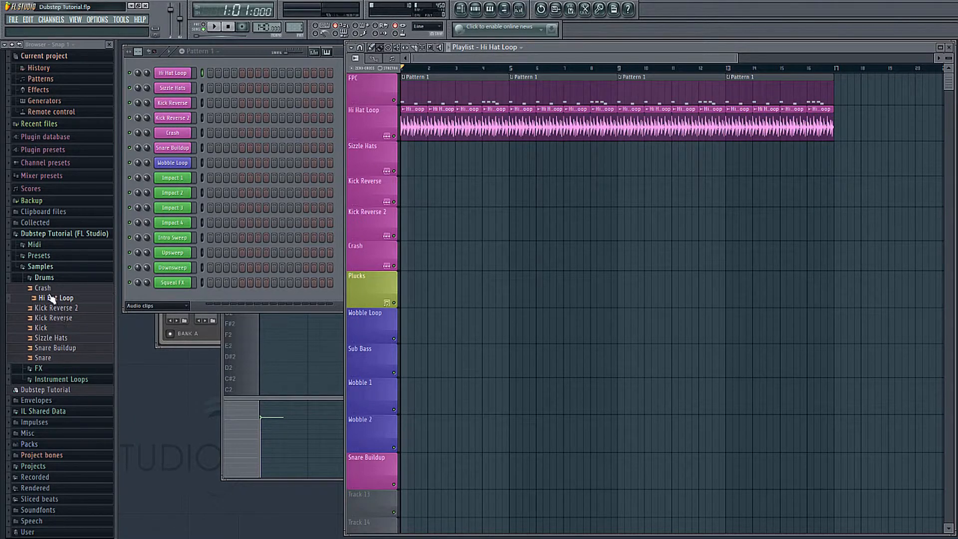
- Place the Sizzle Hats sample at bar 1 of its playlist track and trim the clip to one beat
{"action": "left_click_drag", "start_coordinate": [54, 341], "coordinate": [414, 146]}
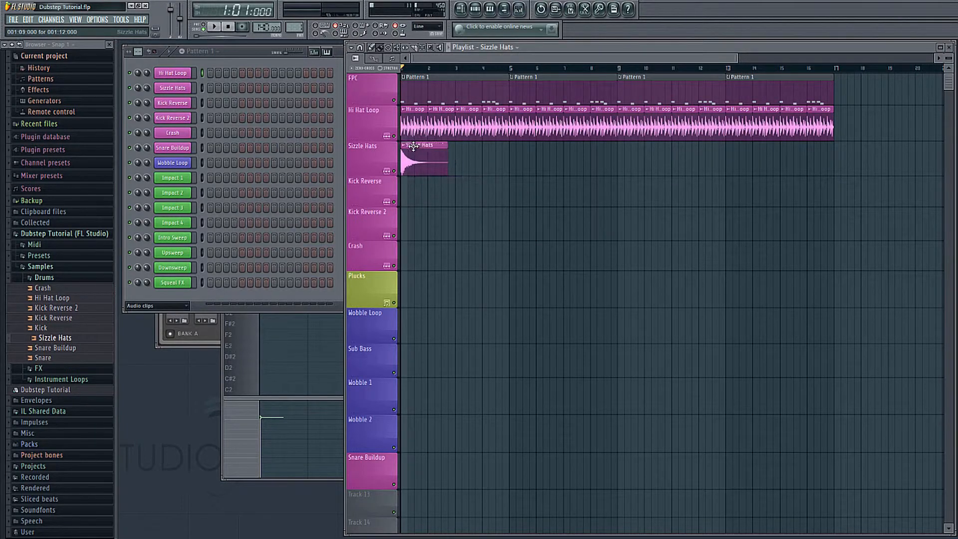
{"action": "scroll", "coordinate": [402, 149], "scroll_direction": "up", "scroll_amount": 5}
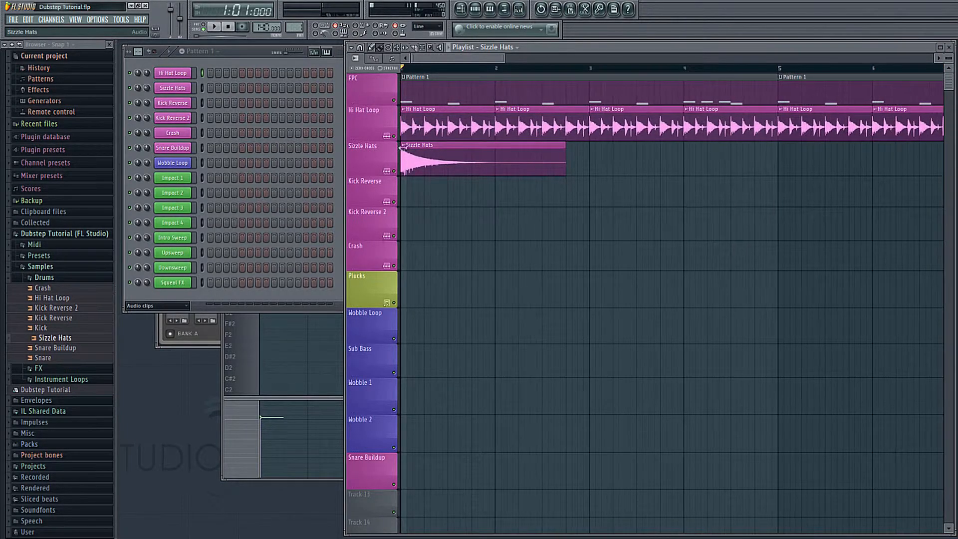
{"action": "scroll", "coordinate": [379, 143], "scroll_direction": "up", "scroll_amount": 3}
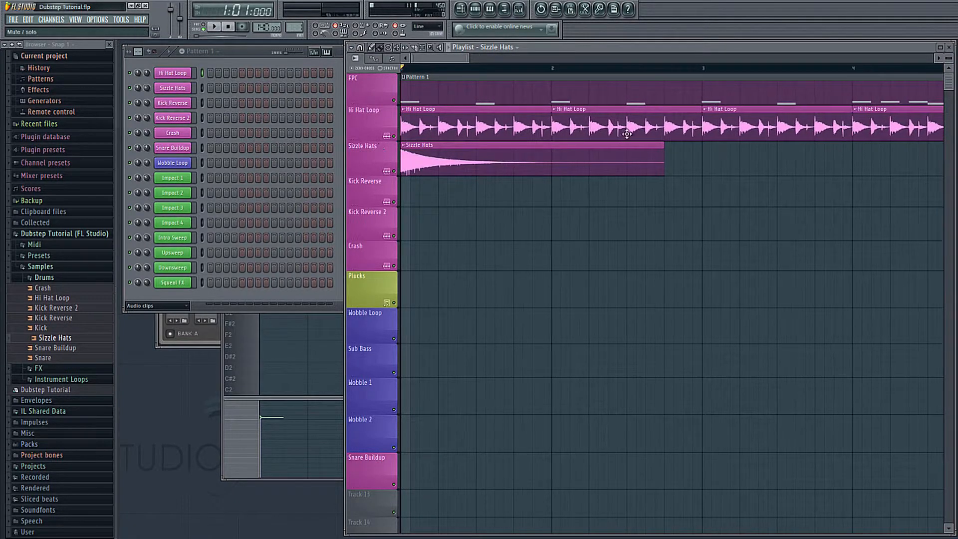
{"action": "left_click_drag", "start_coordinate": [666, 141], "coordinate": [440, 150]}
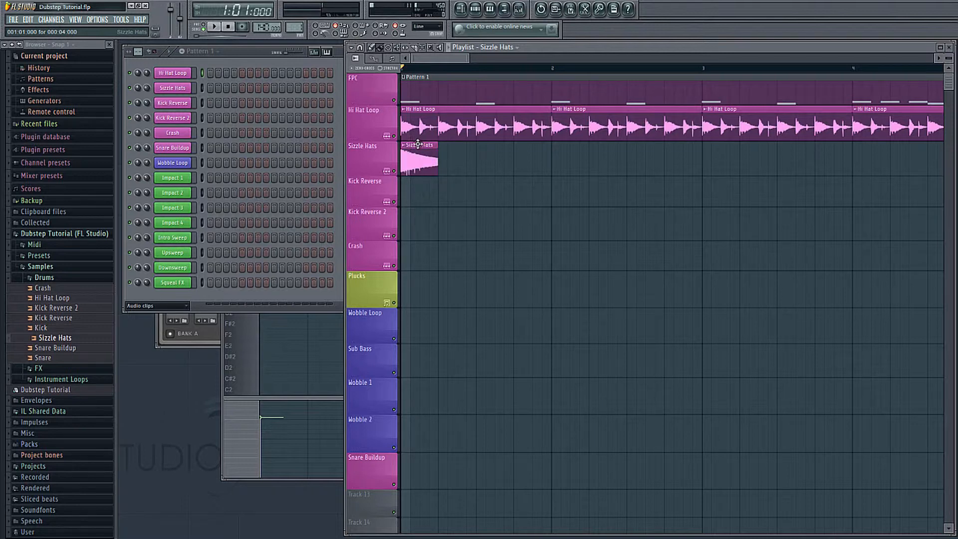
- Repeat the one-beat Sizzle Hats clip on every beat of bars 1 to 16, and play the arrangement back
{"action": "left_click_drag", "start_coordinate": [412, 145], "coordinate": [530, 148]}
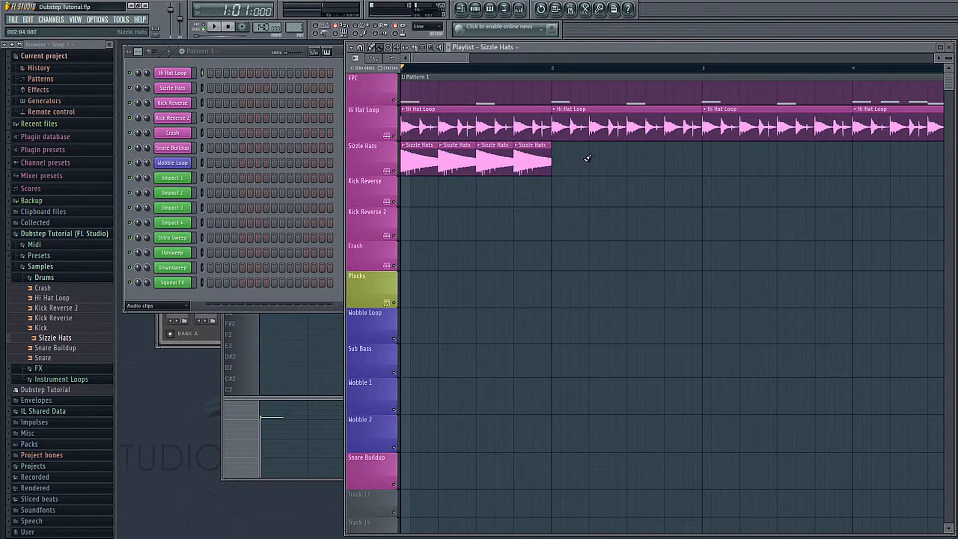
{"action": "left_click_drag", "start_coordinate": [627, 142], "coordinate": [370, 172]}
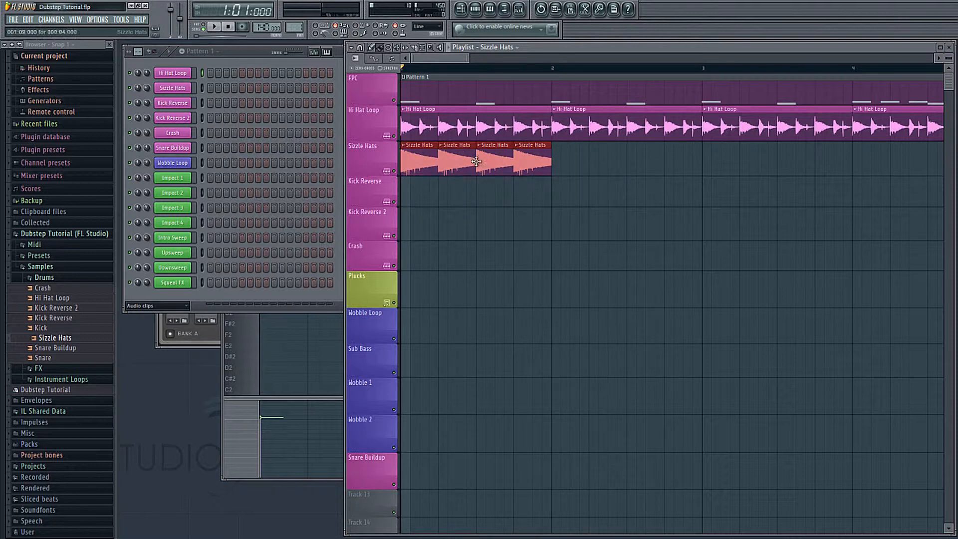
{"action": "left_click_drag", "start_coordinate": [418, 147], "coordinate": [478, 166]}
{"action": "scroll", "coordinate": [535, 207], "scroll_direction": "down", "scroll_amount": 3}
{"action": "scroll", "coordinate": [432, 191], "scroll_direction": "down", "scroll_amount": 3}
{"action": "left_click_drag", "start_coordinate": [553, 165], "coordinate": [688, 160]}
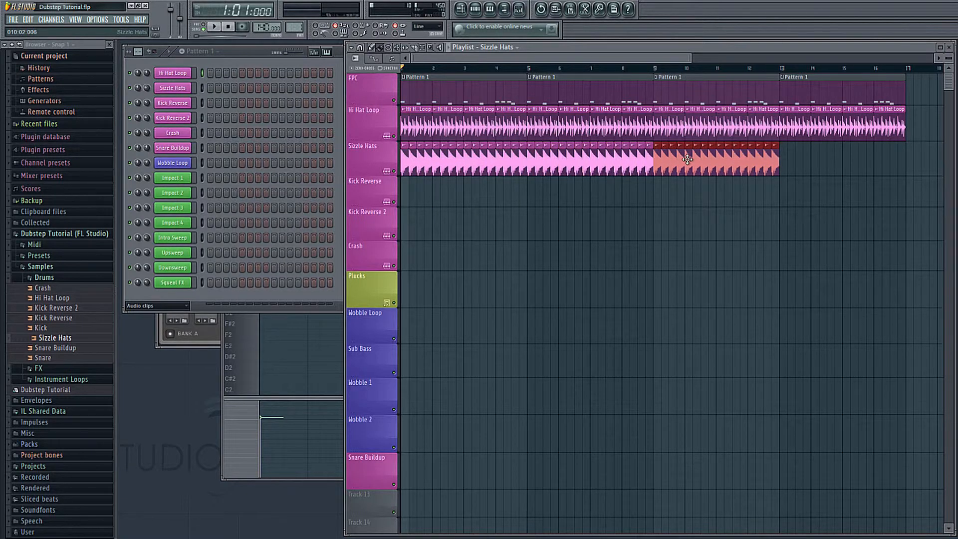
{"action": "key", "text": "ctrl+b"}
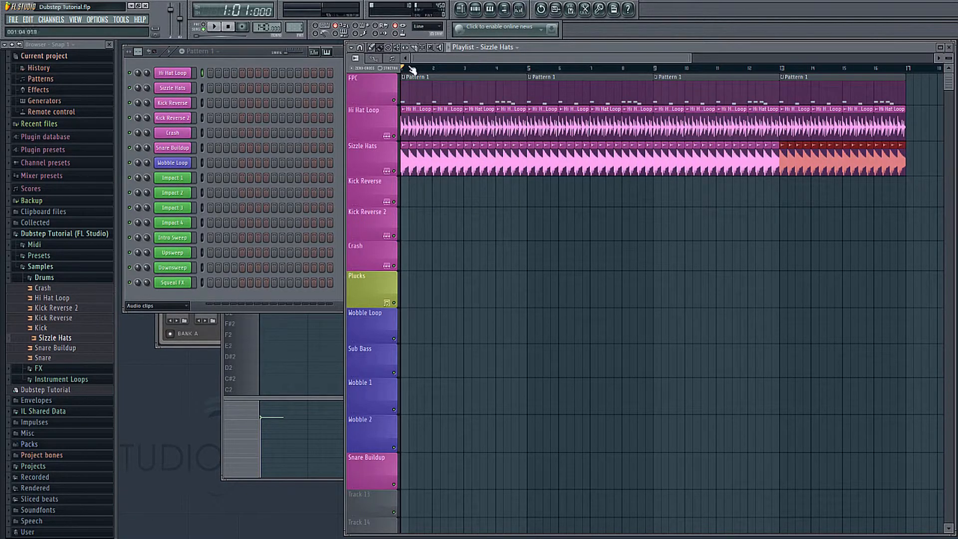
{"action": "key", "text": "space"}
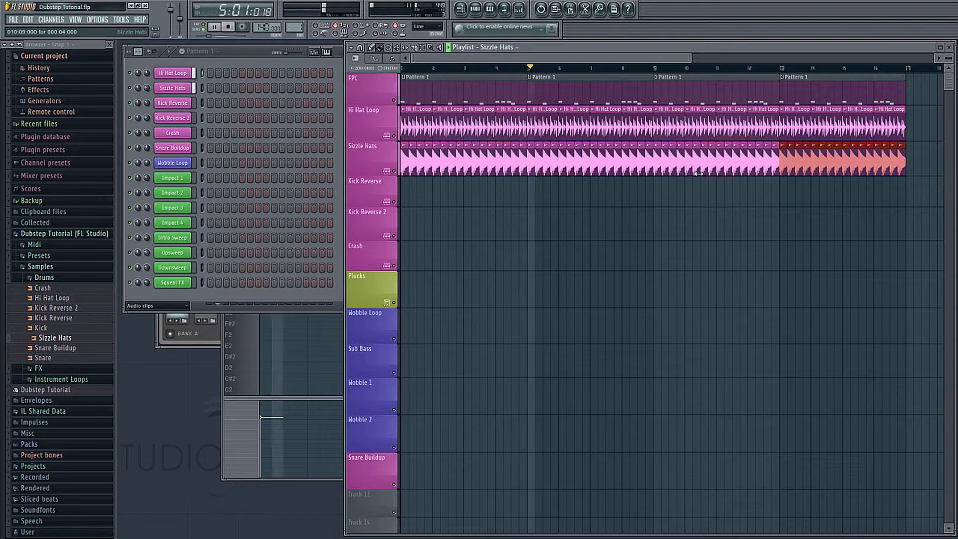
{"action": "key", "text": "space"}
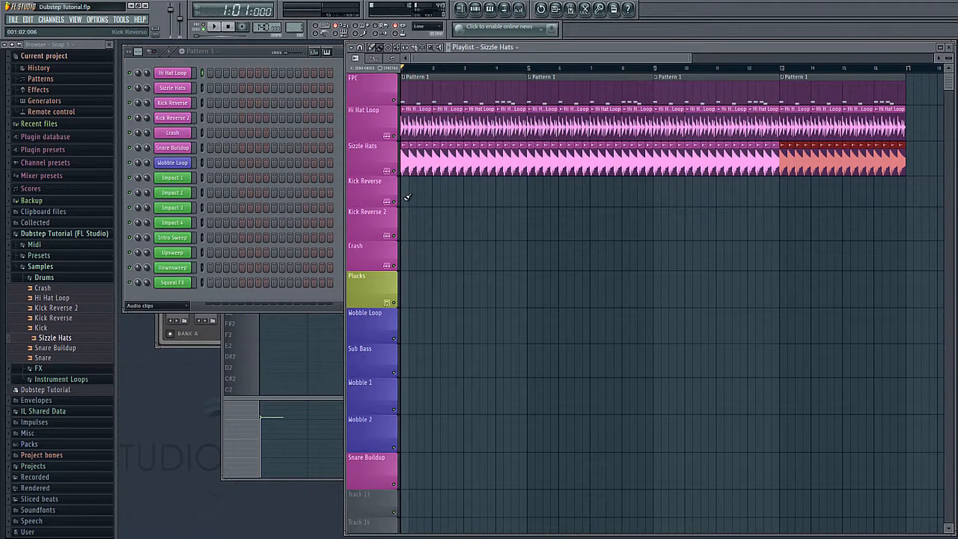
- Place Kick Reverse sample clips in the second half of bars 4 and 8 on the Kick Reverse track
{"action": "scroll", "coordinate": [444, 68], "scroll_direction": "up", "scroll_amount": 5}
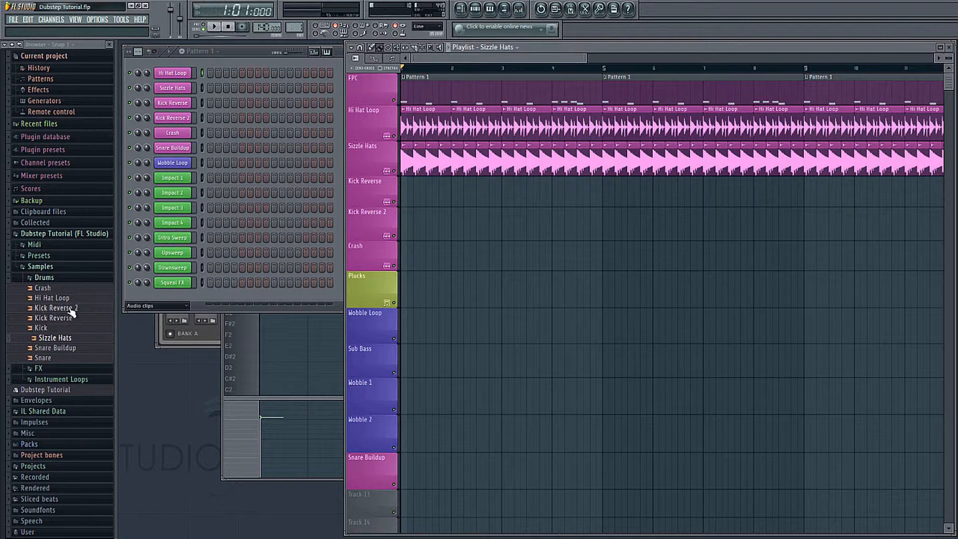
{"action": "left_click_drag", "start_coordinate": [51, 320], "coordinate": [749, 184]}
{"action": "scroll", "coordinate": [480, 203], "scroll_direction": "right", "scroll_amount": 2}
{"action": "scroll", "coordinate": [385, 223], "scroll_direction": "down", "scroll_amount": 3}
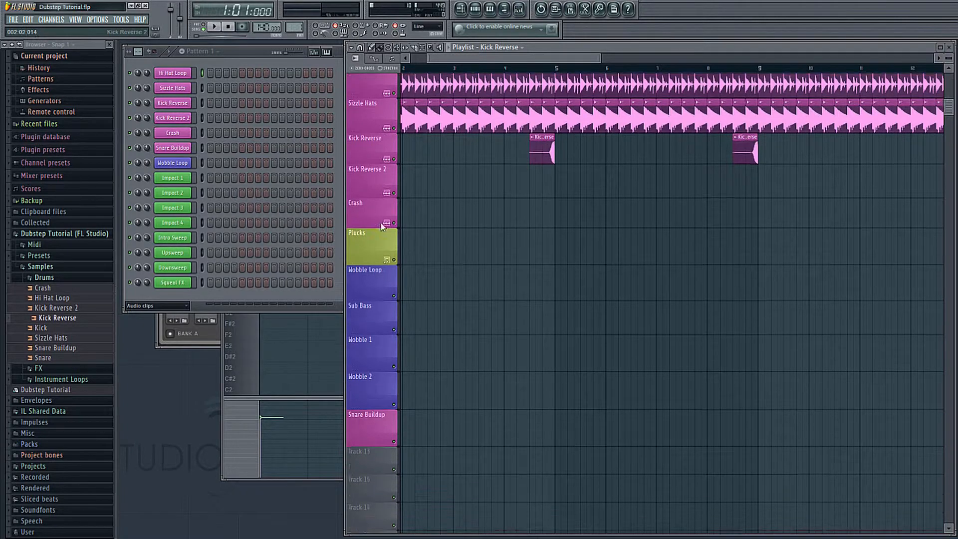
- Continue the Kick Reverse clips at every fourth bar up to bar 16, and play the arrangement from late in bar 3
{"action": "scroll", "coordinate": [384, 222], "scroll_direction": "down", "scroll_amount": 1}
{"action": "scroll", "coordinate": [599, 168], "scroll_direction": "up", "scroll_amount": 3}
{"action": "scroll", "coordinate": [606, 177], "scroll_direction": "down", "scroll_amount": 3}
{"action": "scroll", "coordinate": [749, 190], "scroll_direction": "up", "scroll_amount": 4}
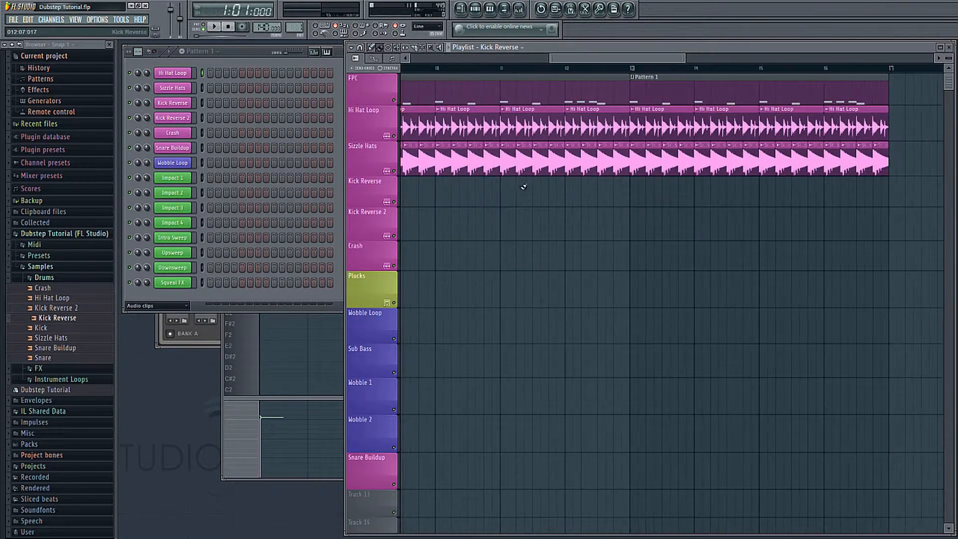
{"action": "scroll", "coordinate": [713, 209], "scroll_direction": "down", "scroll_amount": 2}
{"action": "left_click_drag", "start_coordinate": [472, 186], "coordinate": [847, 181]}
{"action": "left_click_drag", "start_coordinate": [682, 60], "coordinate": [436, 57]}
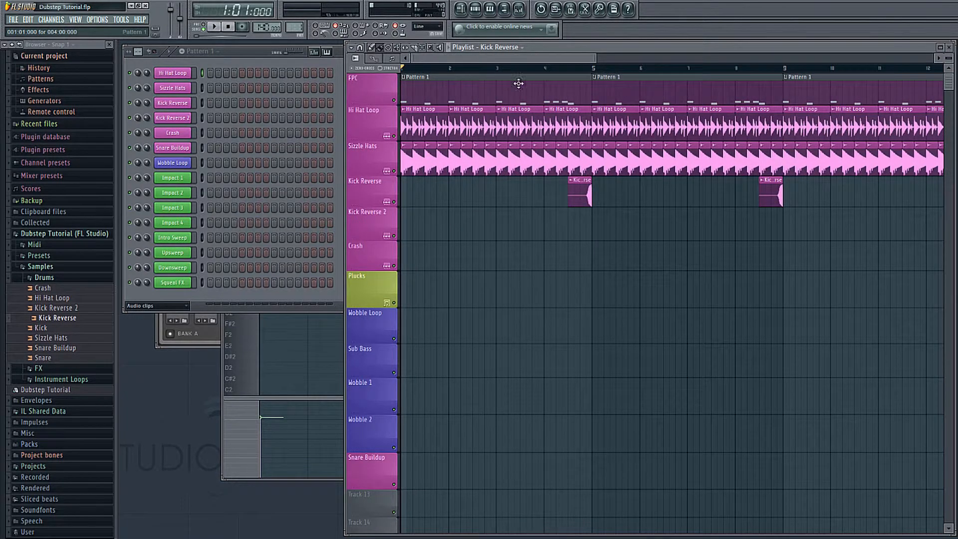
{"action": "left_click", "coordinate": [536, 68]}
{"action": "key", "text": "space"}
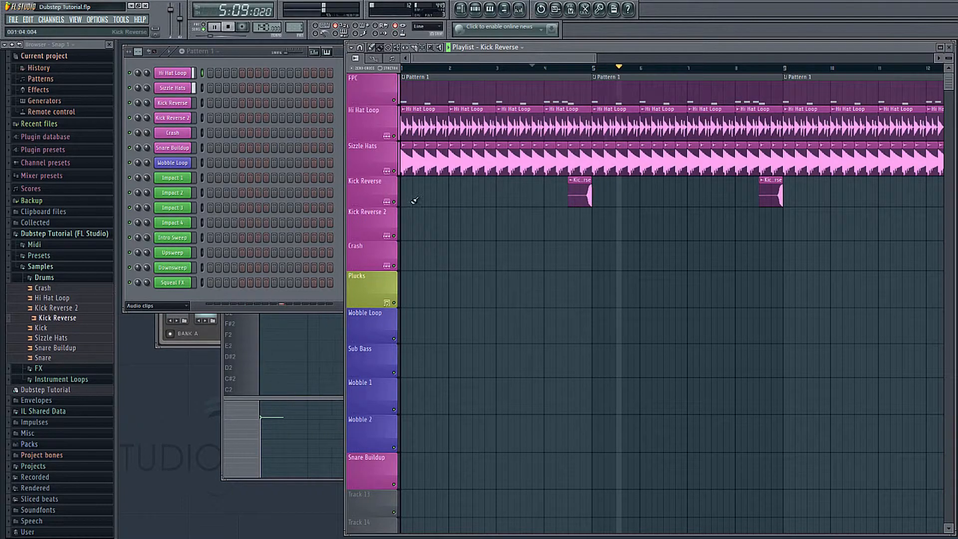
- Solo the Kick Reverse track to hear its clips alone from late in bar 4, and restore all tracks
{"action": "key", "text": "space"}
{"action": "right_click", "coordinate": [393, 202]}
{"action": "key", "text": "space"}
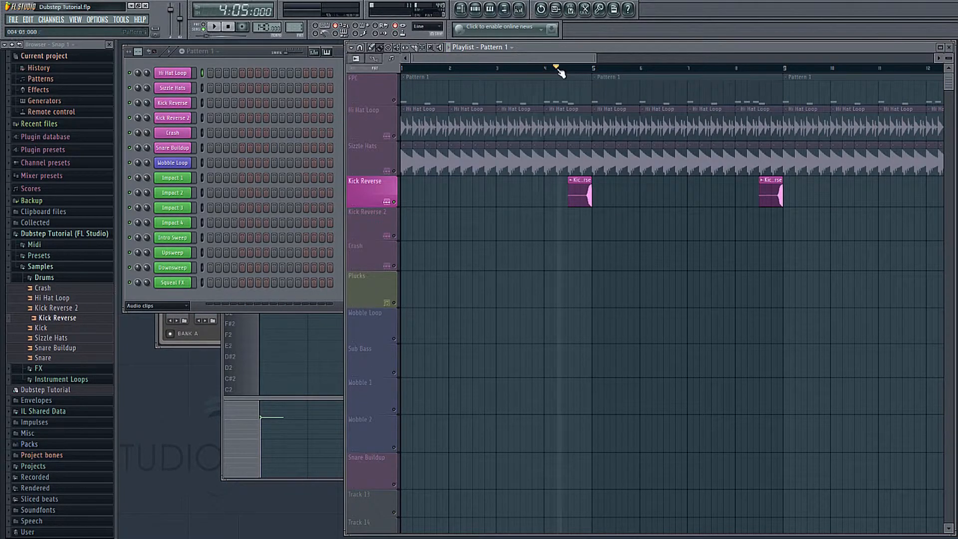
{"action": "key", "text": "space"}
{"action": "right_click", "coordinate": [395, 203]}
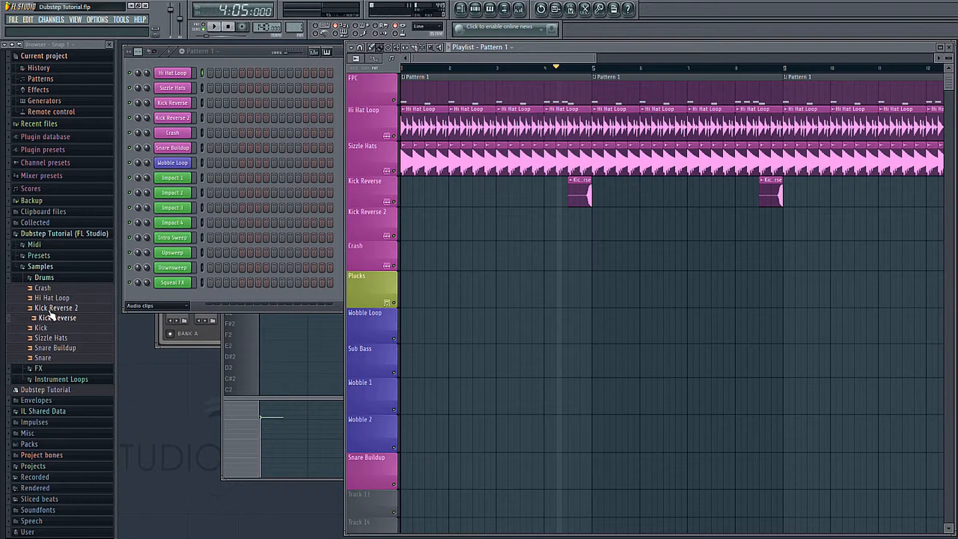
- Place the Kick Reverse 2 sample at bar 1 of its track and repeat the one-bar clip in every bar through bar 16
{"action": "left_click_drag", "start_coordinate": [51, 310], "coordinate": [438, 229]}
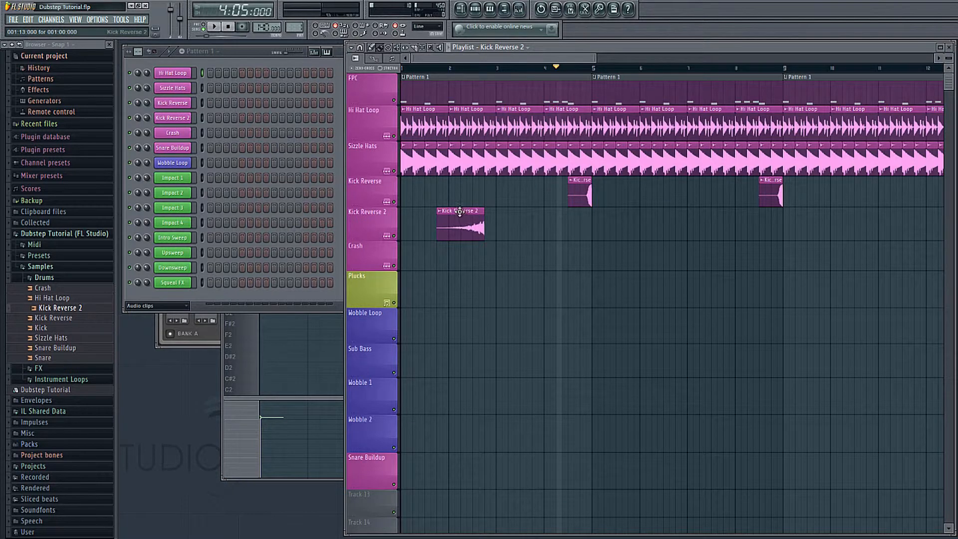
{"action": "left_click_drag", "start_coordinate": [460, 212], "coordinate": [430, 214]}
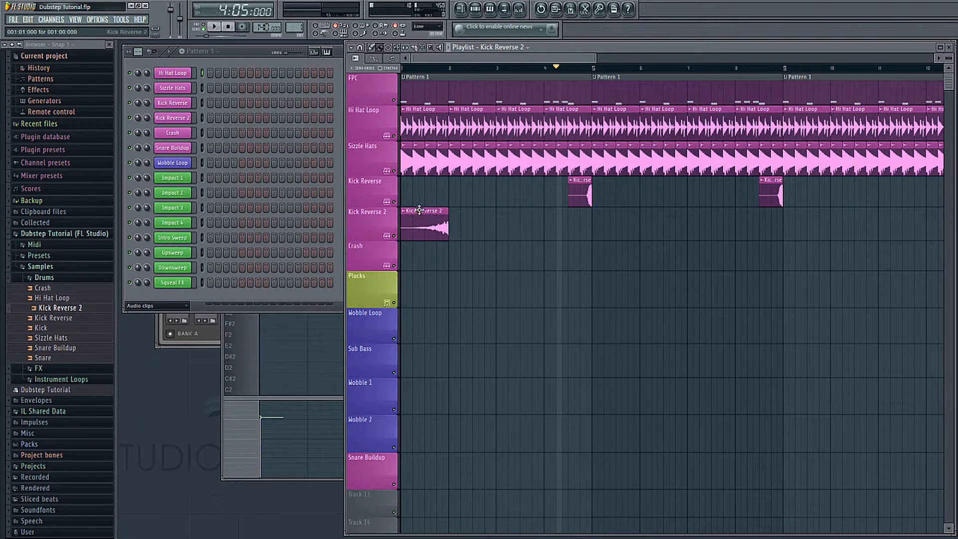
{"action": "left_click", "coordinate": [460, 212]}
{"action": "left_click", "coordinate": [525, 213]}
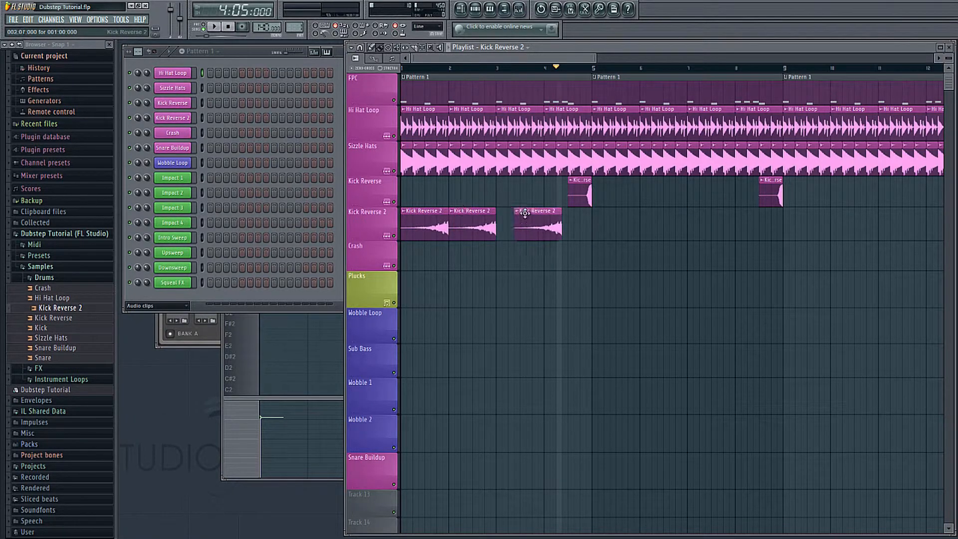
{"action": "left_click_drag", "start_coordinate": [526, 214], "coordinate": [508, 214]}
{"action": "mouse_move", "coordinate": [568, 214]}
{"action": "left_mouse_down"}
{"action": "mouse_move", "coordinate": [555, 221]}
{"action": "mouse_move", "coordinate": [799, 228]}
{"action": "left_mouse_up"}
{"action": "scroll", "coordinate": [509, 235], "scroll_direction": "down", "scroll_amount": 2}
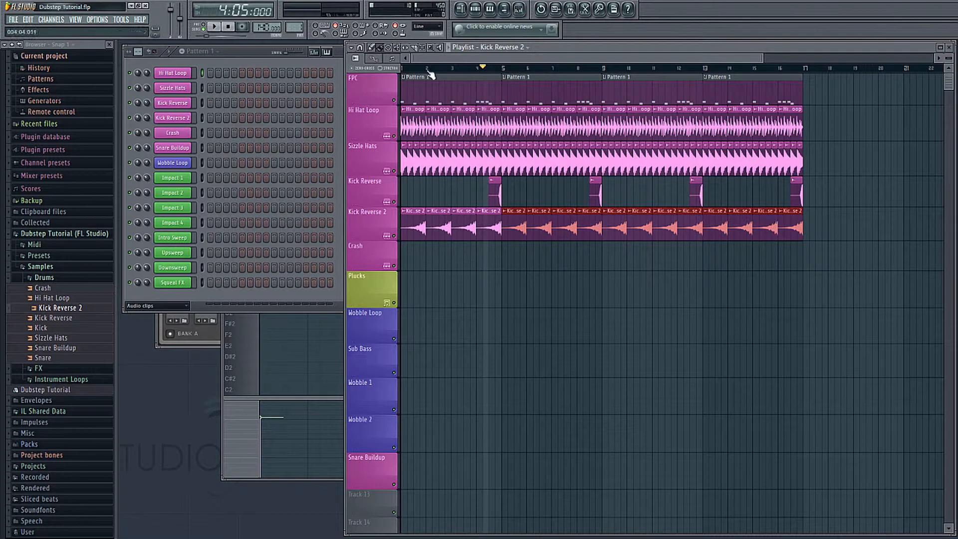
- Play the arrangement from bar 1, soloing the Kick Reverse 2 track briefly, and clear the clip selection
{"action": "left_click_drag", "start_coordinate": [429, 71], "coordinate": [312, 68]}
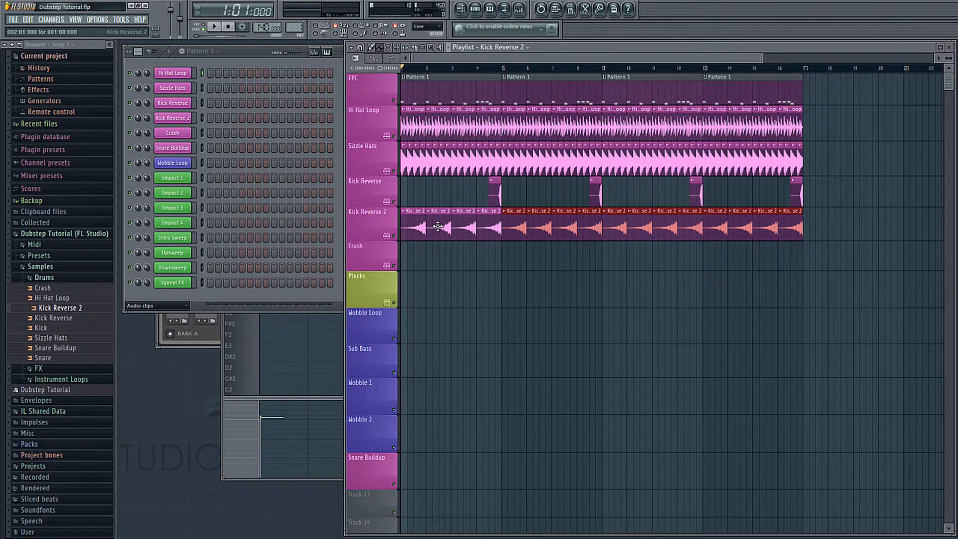
{"action": "key", "text": "space"}
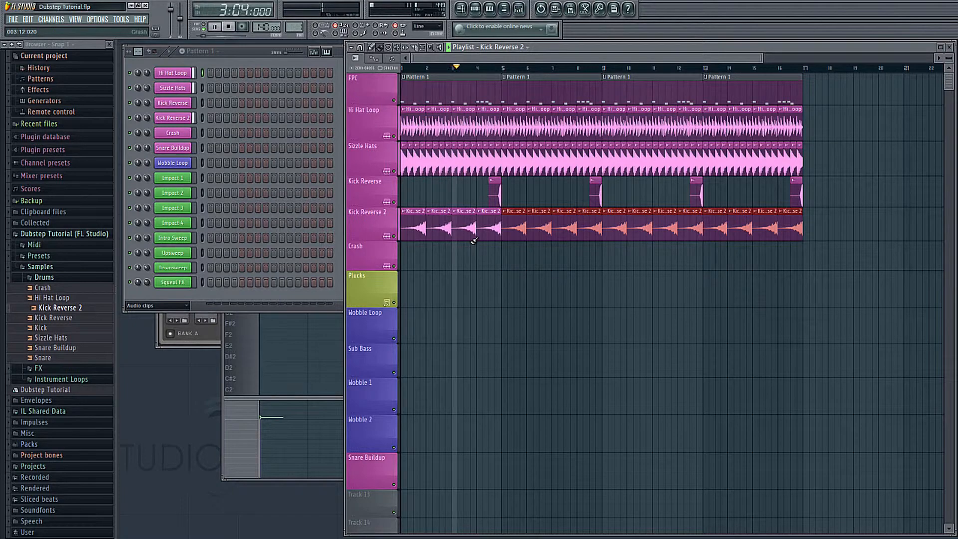
{"action": "right_click", "coordinate": [397, 240]}
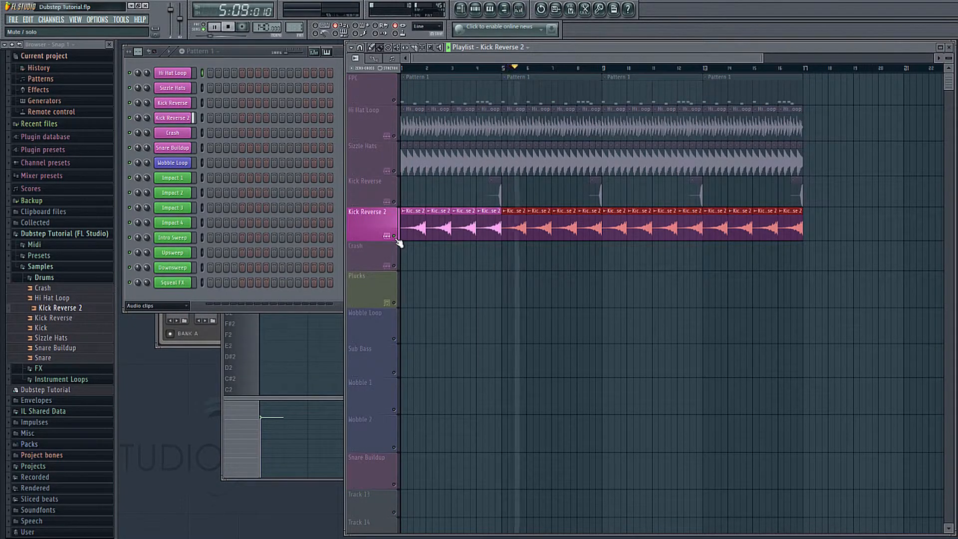
{"action": "right_click", "coordinate": [397, 240]}
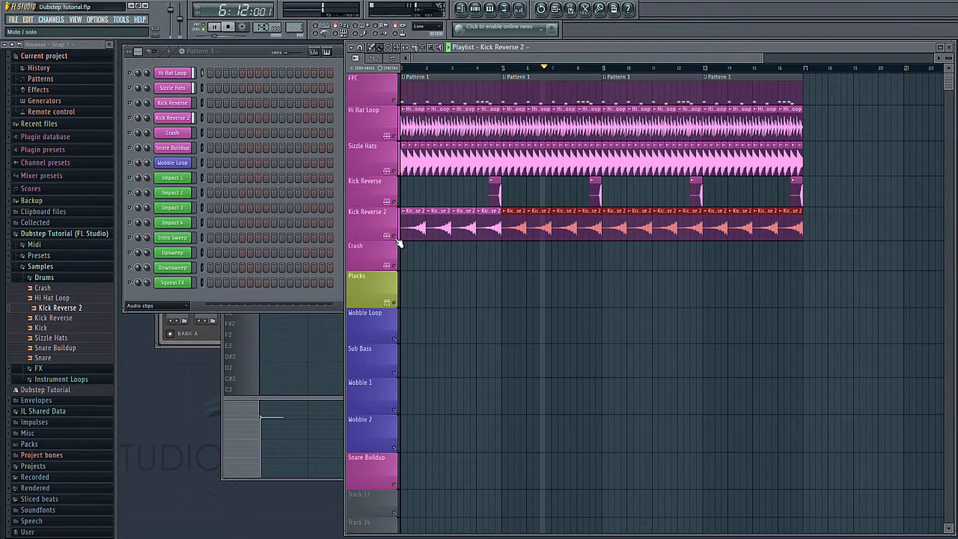
{"action": "key", "text": "space"}
{"action": "left_click", "coordinate": [437, 268]}
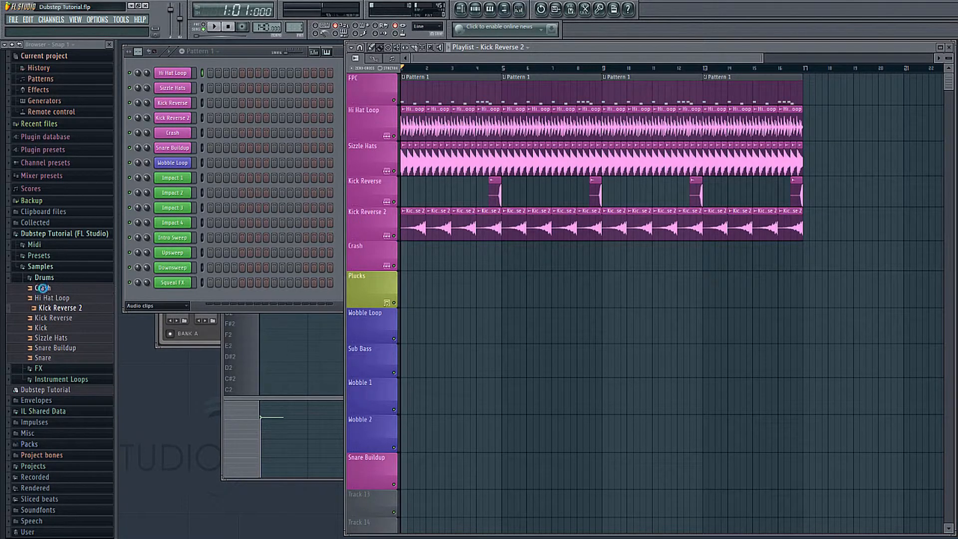
- Place the Crash sample on the Crash track near the start of the arrangement and play it back
{"action": "left_click_drag", "start_coordinate": [43, 288], "coordinate": [426, 244]}
{"action": "key", "text": "space"}
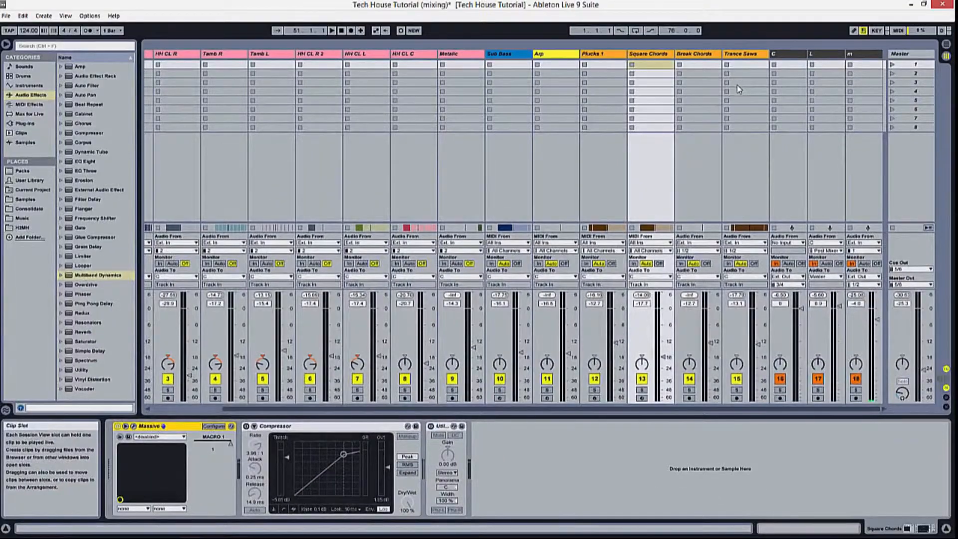
- Switch to the arrangement in Ableton Live and open the Sylenth1 instrument's editor window
{"action": "key", "text": "Tab"}
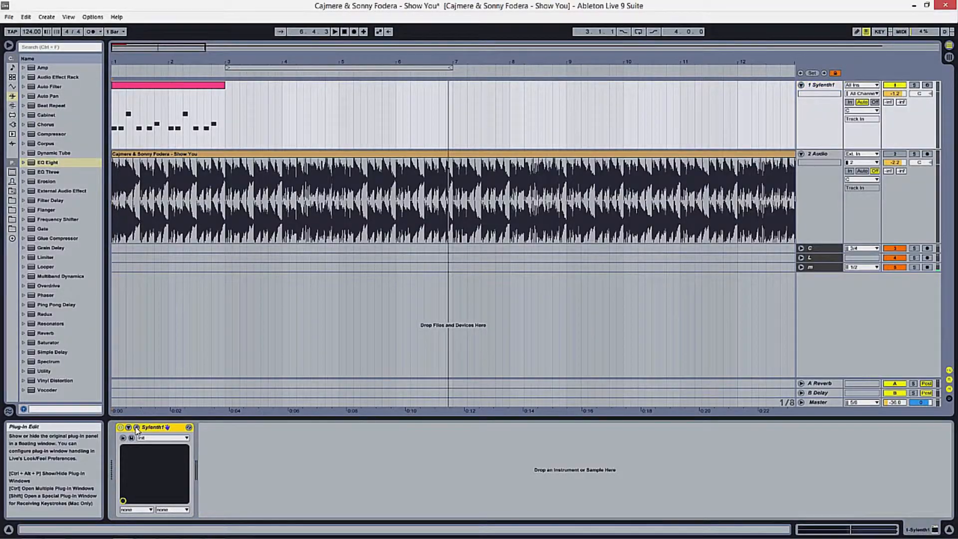
{"action": "left_click", "coordinate": [136, 427]}
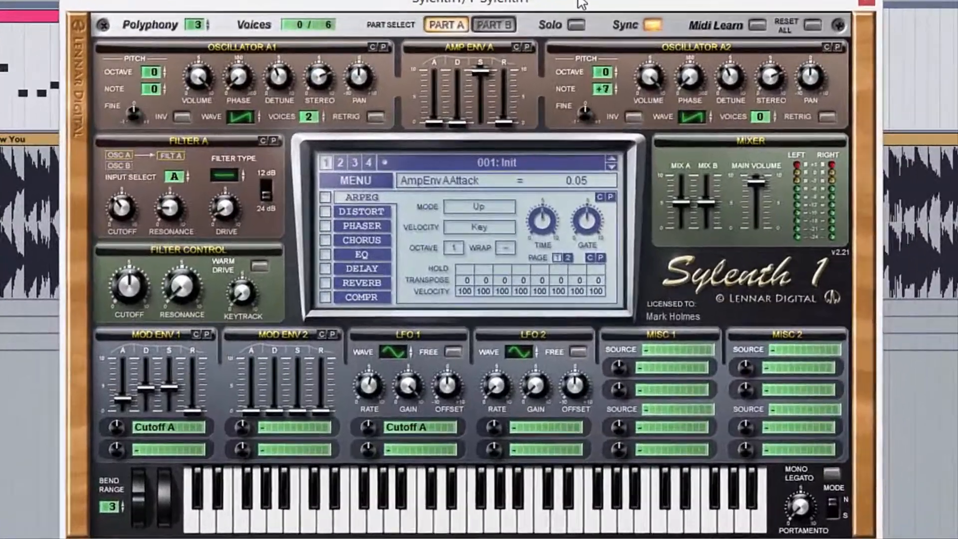
{"action": "left_click_drag", "start_coordinate": [582, 4], "coordinate": [591, 4]}
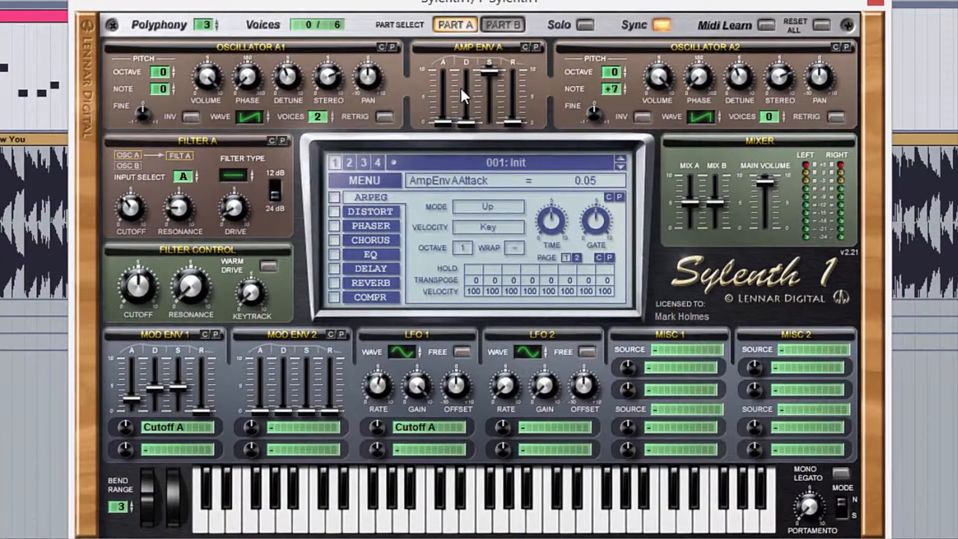